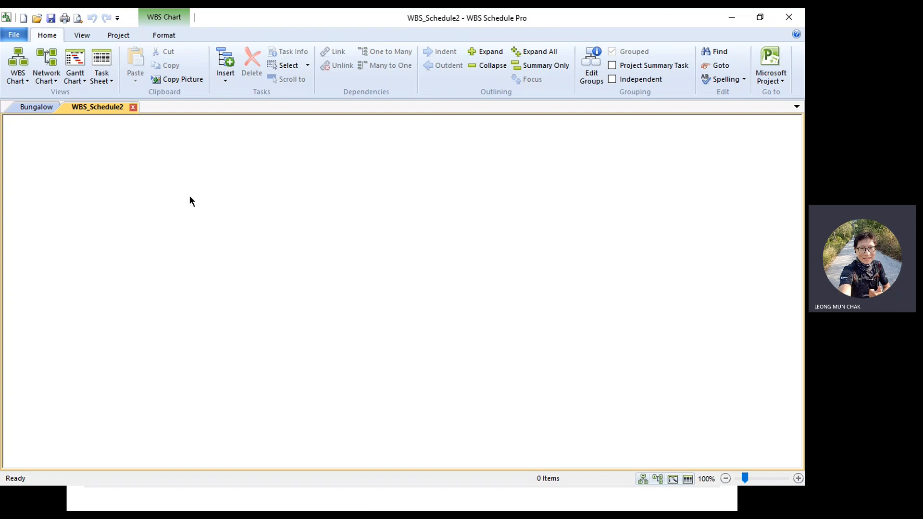
Close WBS_Schedule2 and the Bungalow schedule without saving changes, and create a new blank schedule.
left_click(134, 108)
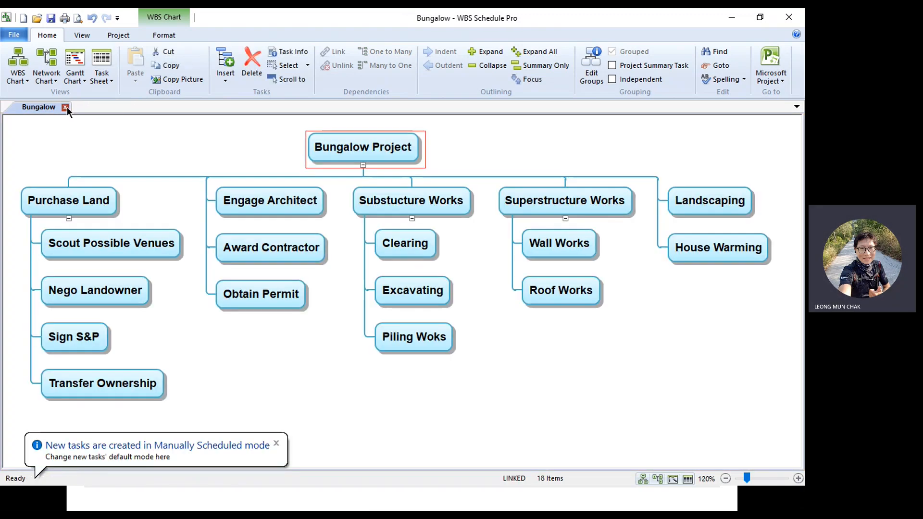
left_click(67, 107)
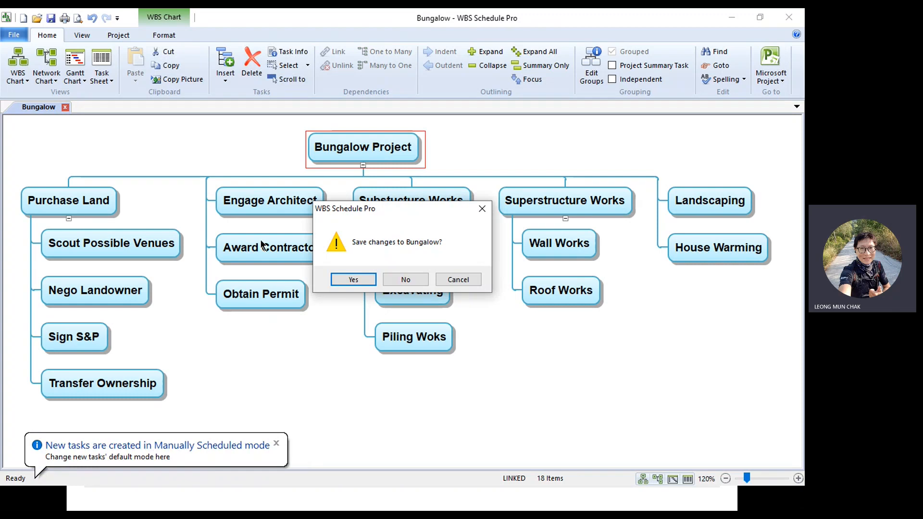
left_click(414, 280)
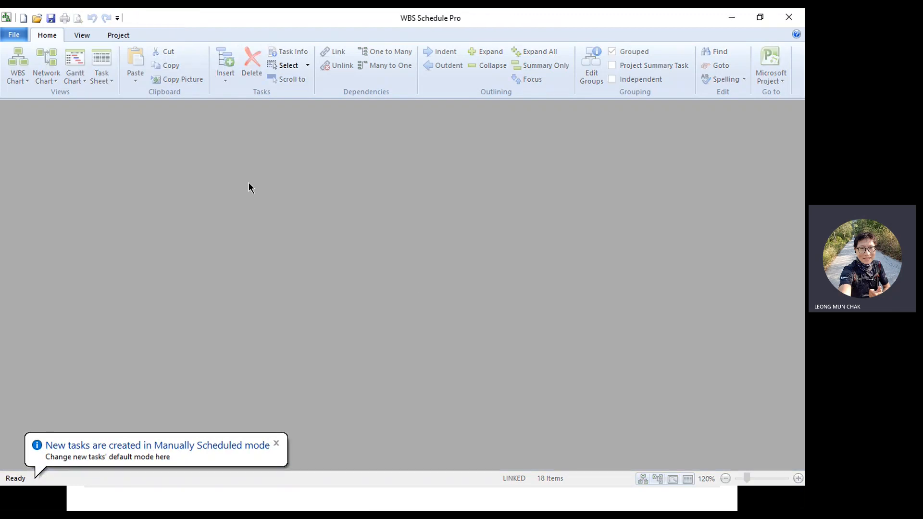
left_click(23, 19)
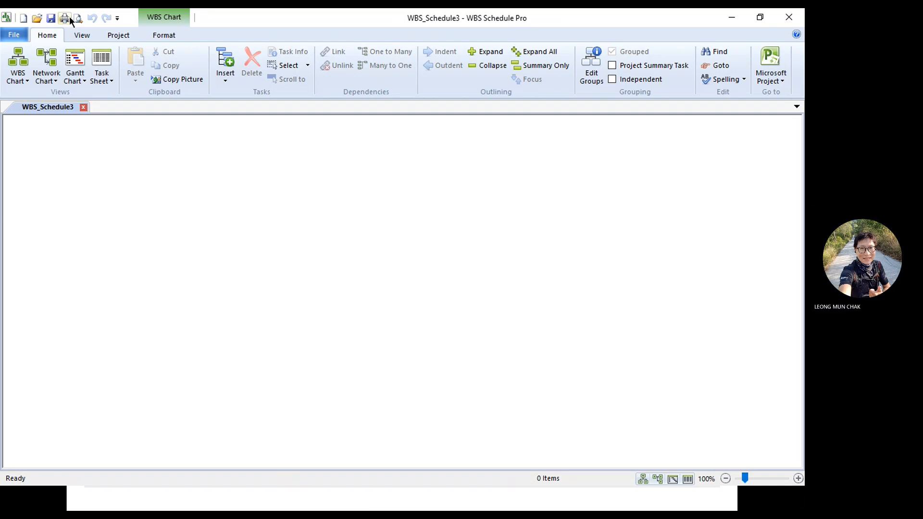
Insert the first task in the empty WBS chart and name it "Land Purchase Project".
left_click(226, 76)
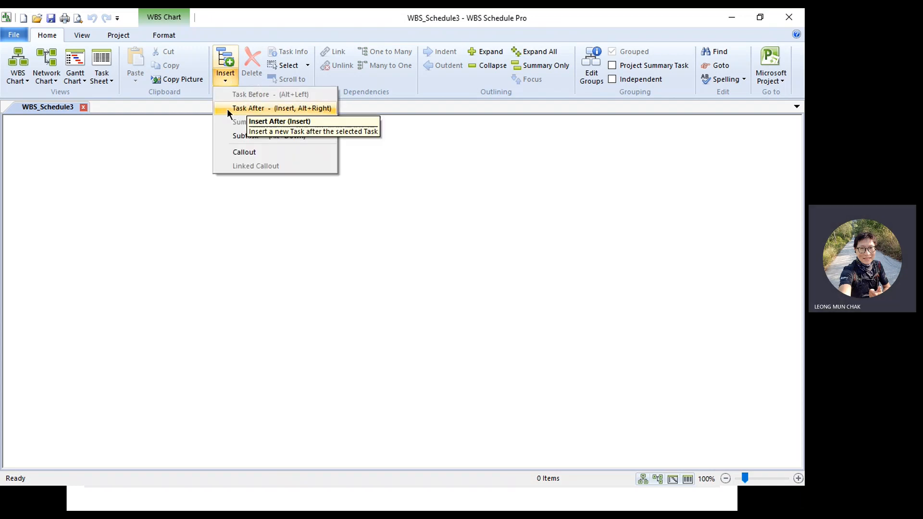
left_click(222, 60)
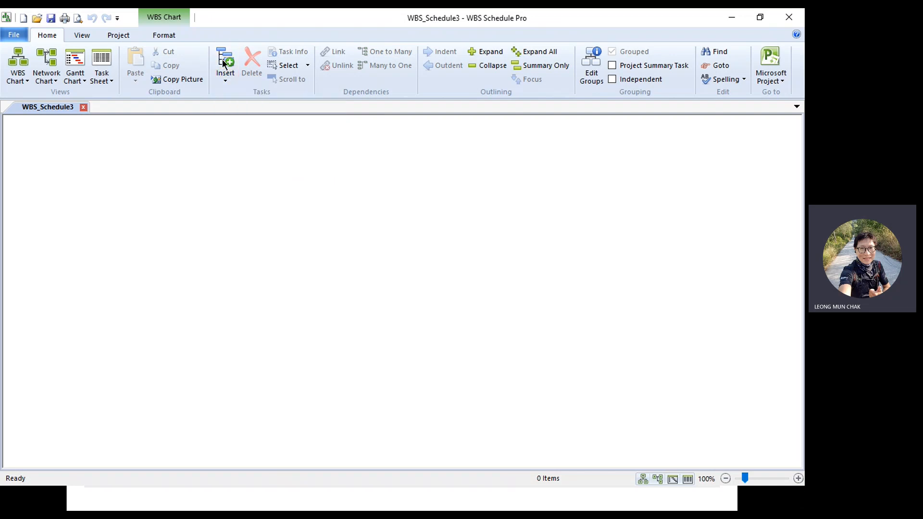
left_click(222, 59)
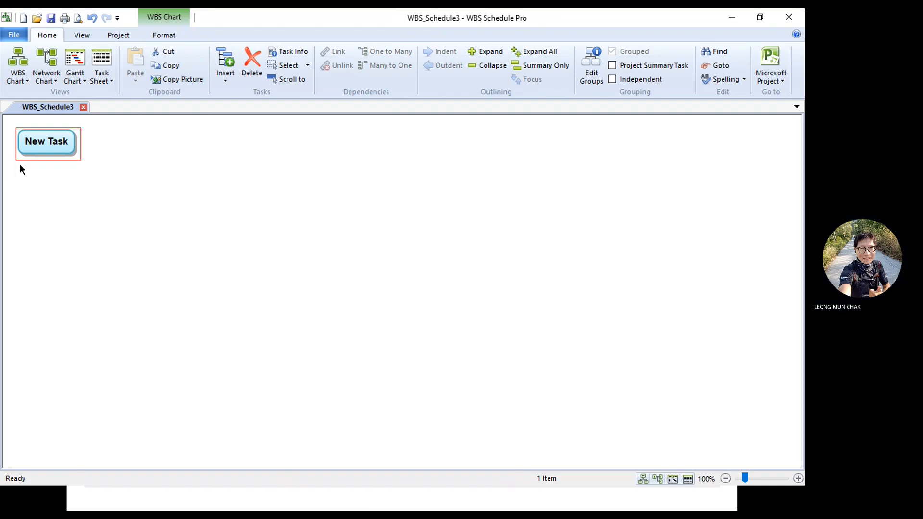
mouse_move(42, 140)
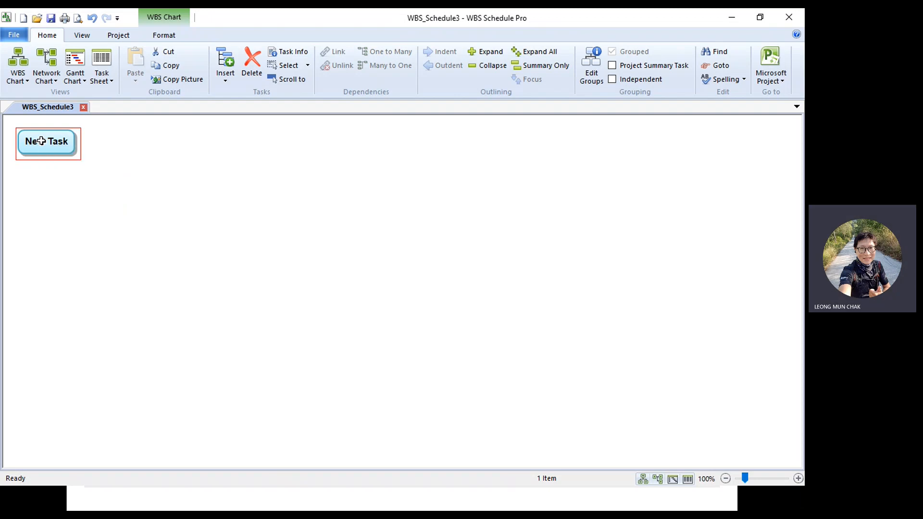
double_click(42, 141)
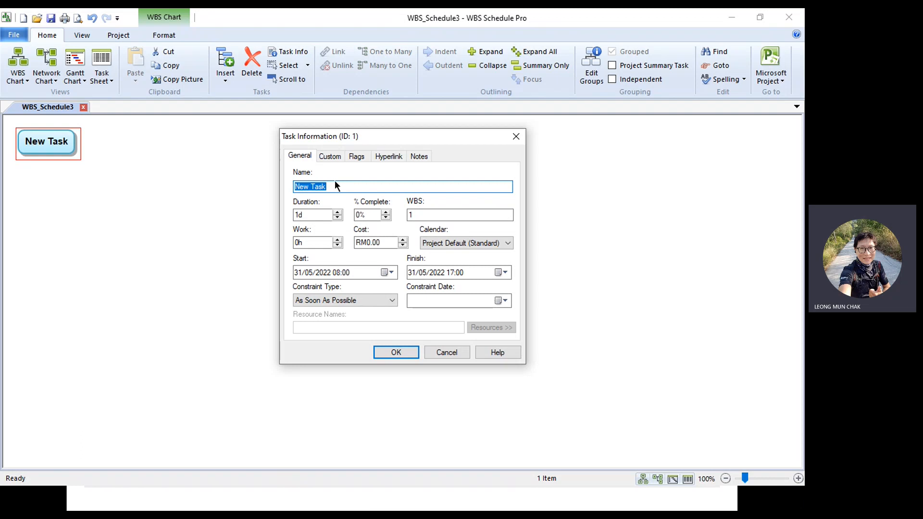
type("Land Purchas")
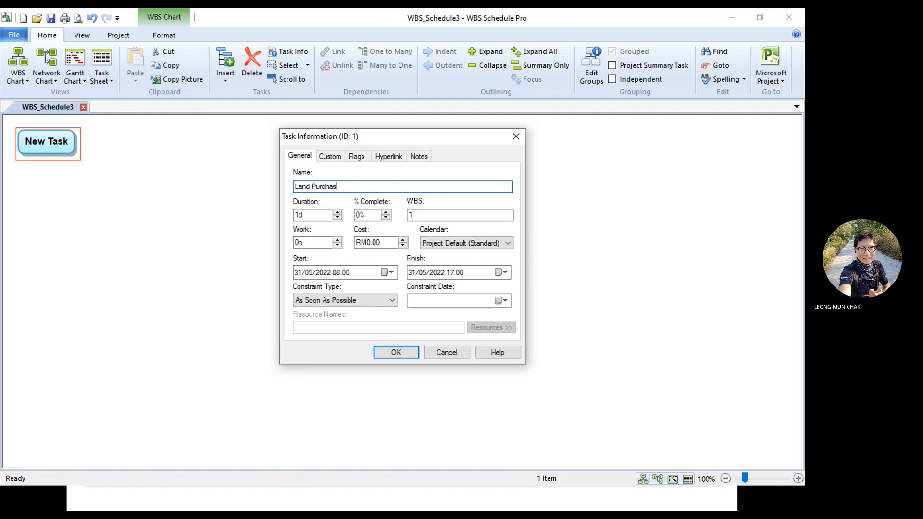
type("e Project")
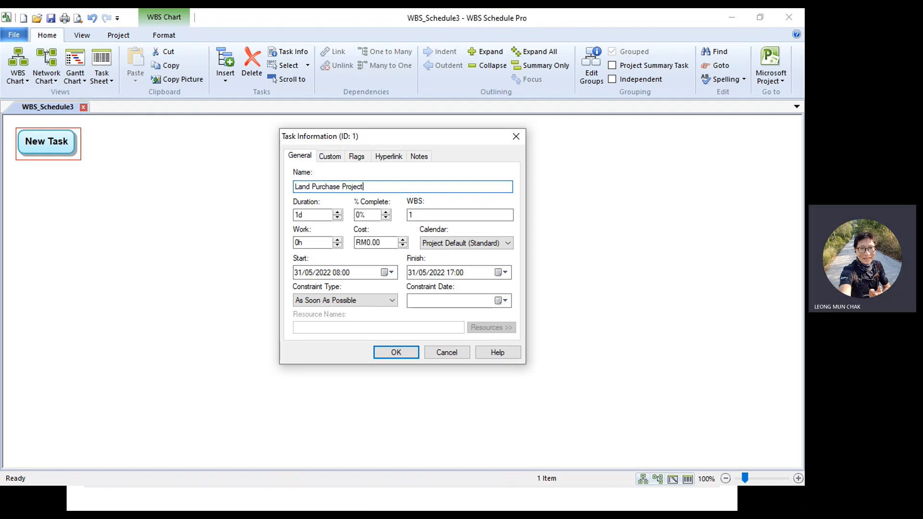
key("Return")
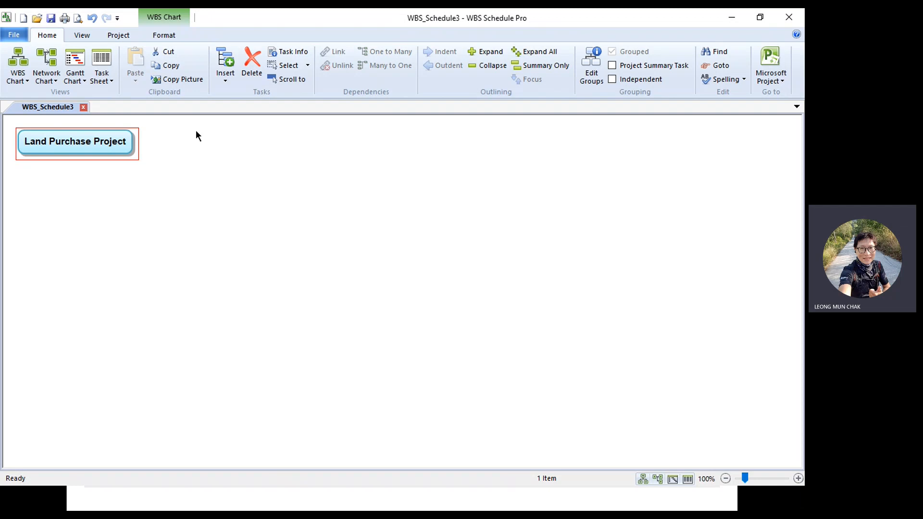
Add six new subtasks side by side directly beneath Land Purchase Project.
key("alt")
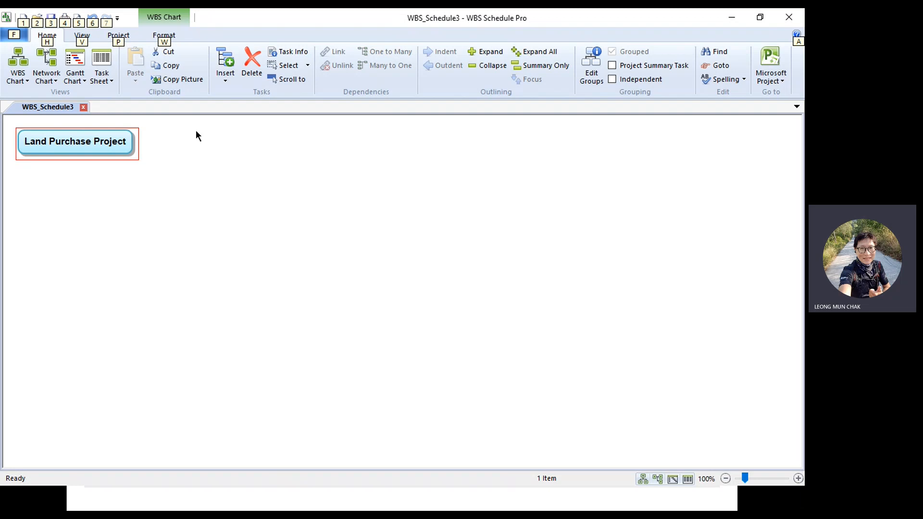
key("Insert")
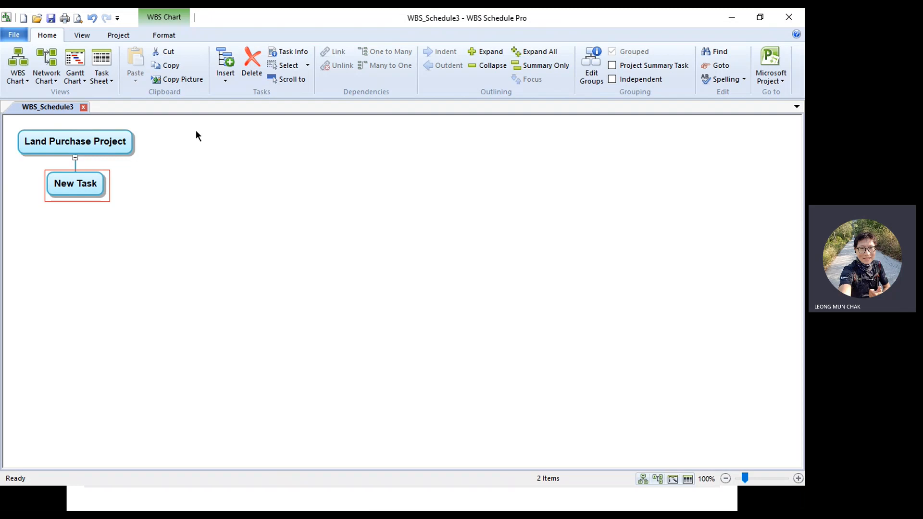
key("Insert")
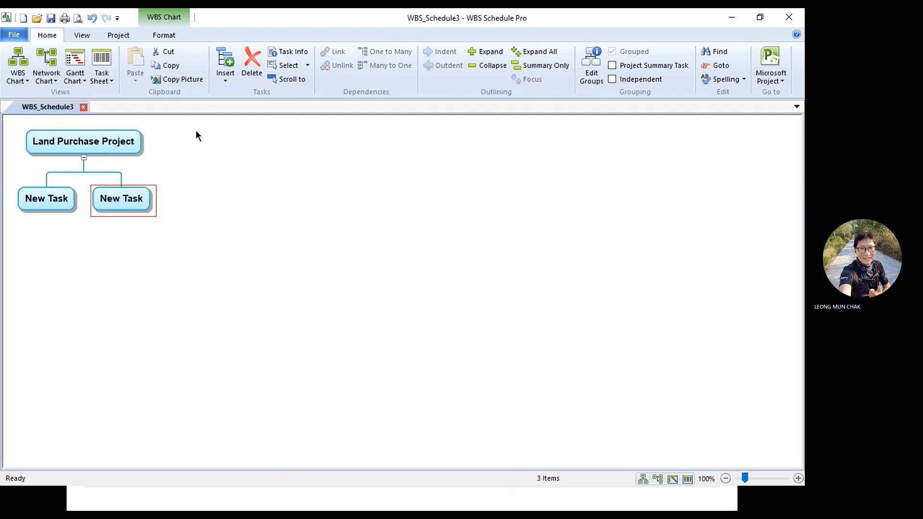
key("Insert")
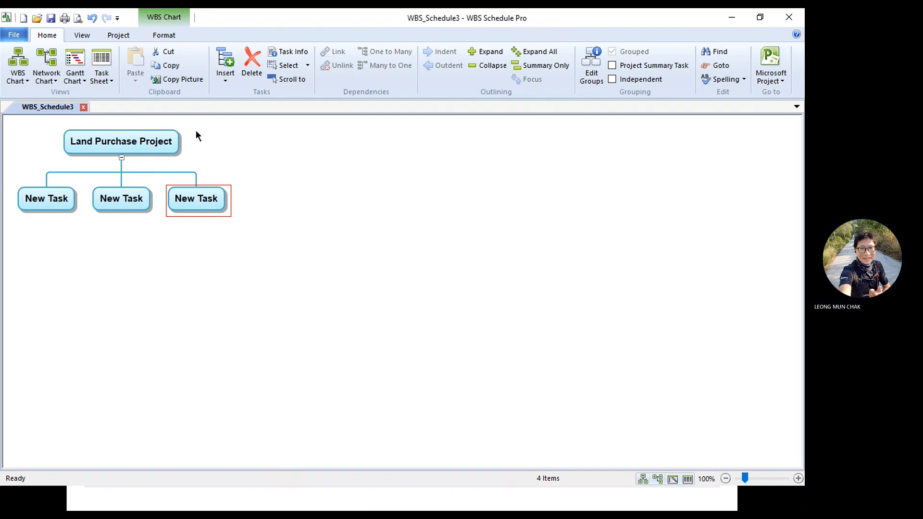
key("Insert")
key("Insert")
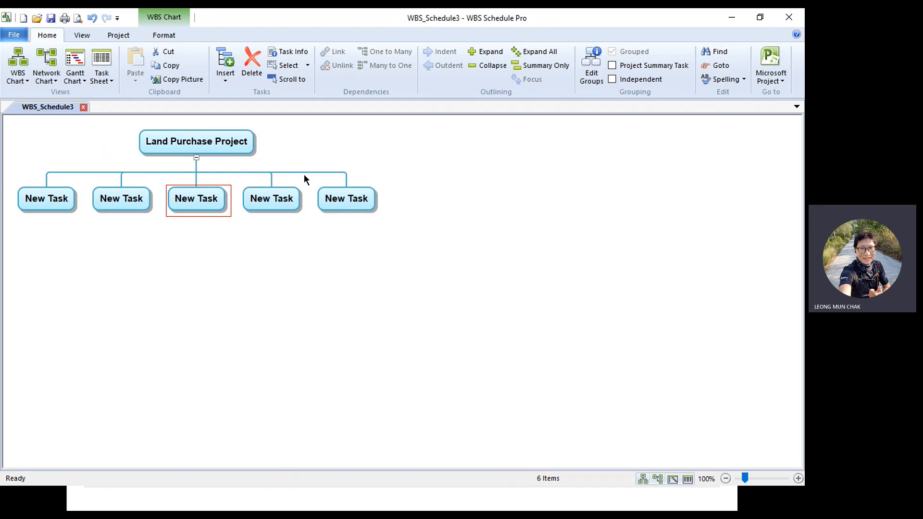
key("Insert")
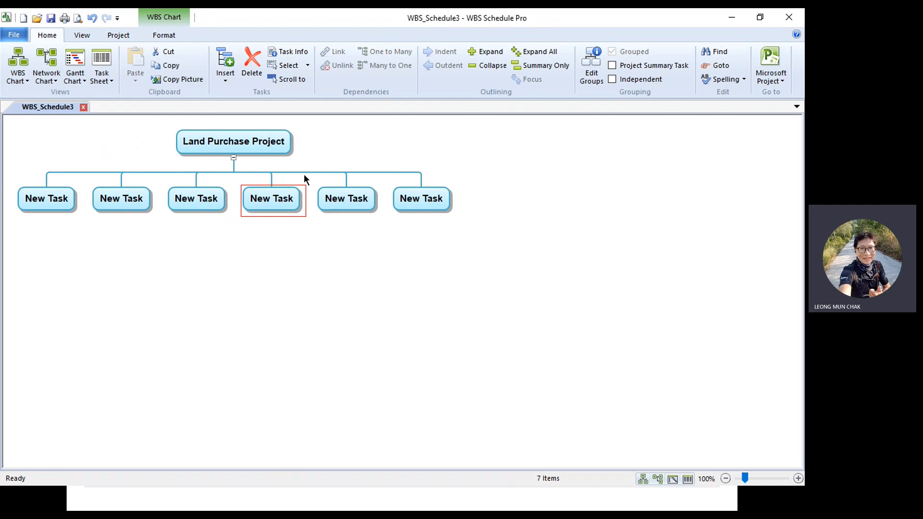
Add three subtasks beneath the fourth task of the second level.
key("alt")
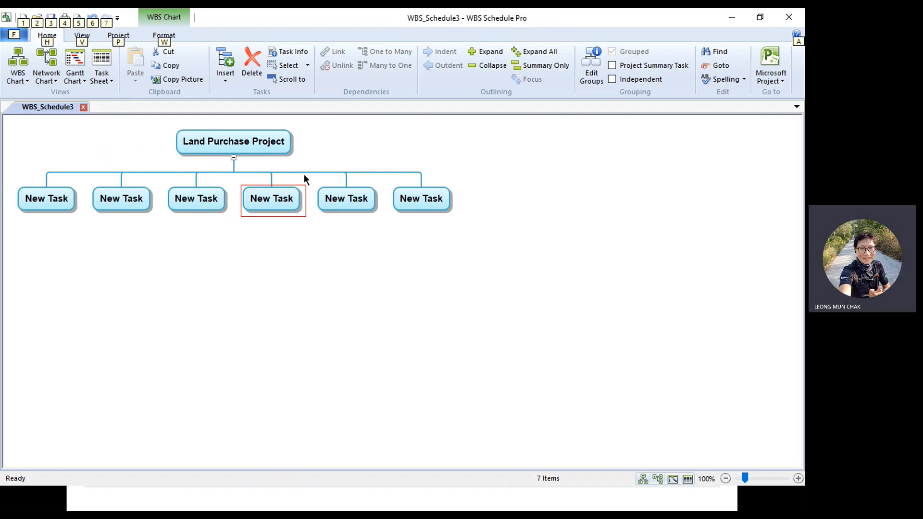
key("Insert")
key("Insert")
key("Insert")
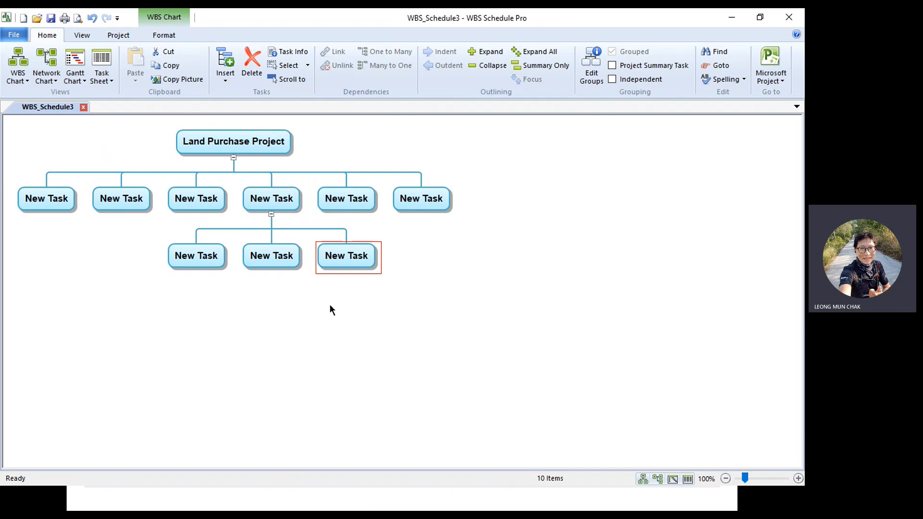
Delete the fourth second-level task together with its subtasks, and insert a new task after the third one.
mouse_move(337, 261)
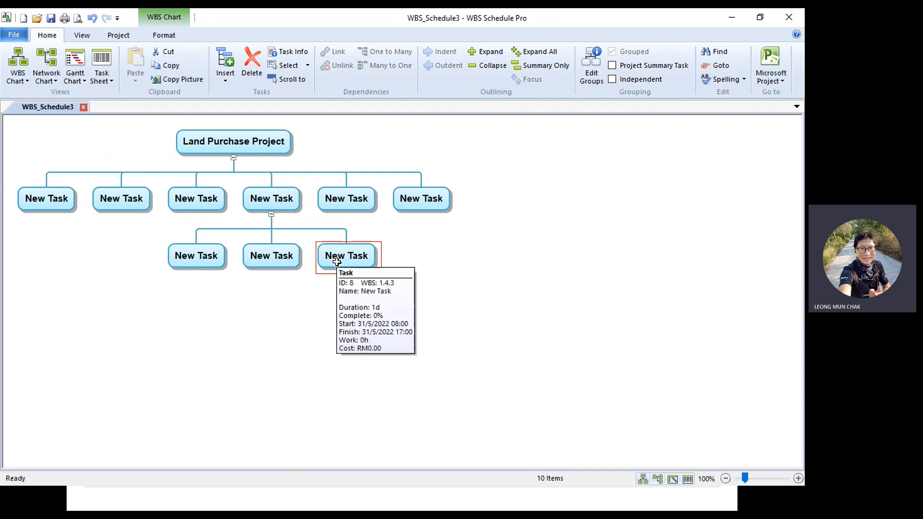
left_click(280, 262)
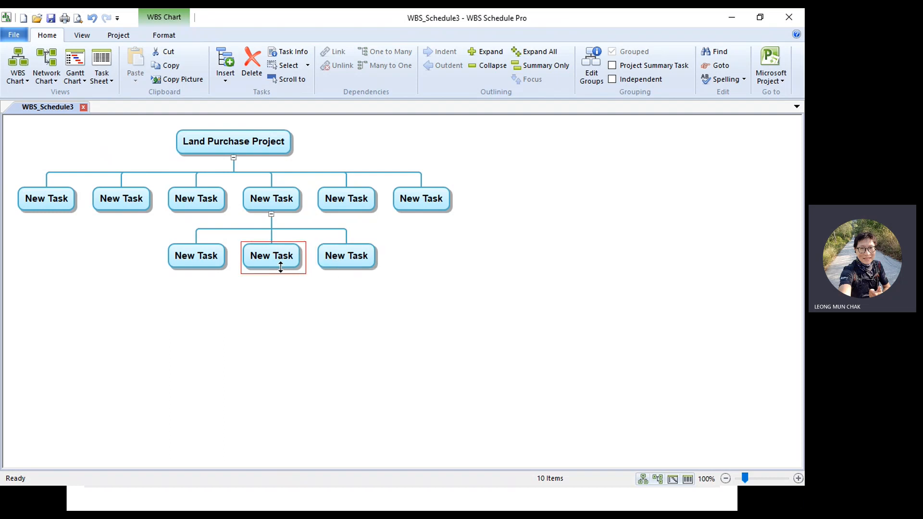
left_click(281, 196)
mouse_move(280, 196)
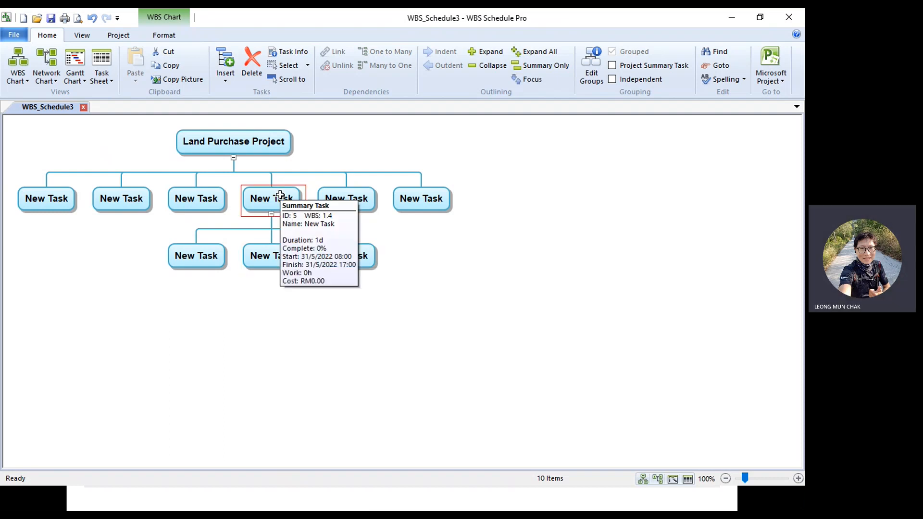
key("Delete")
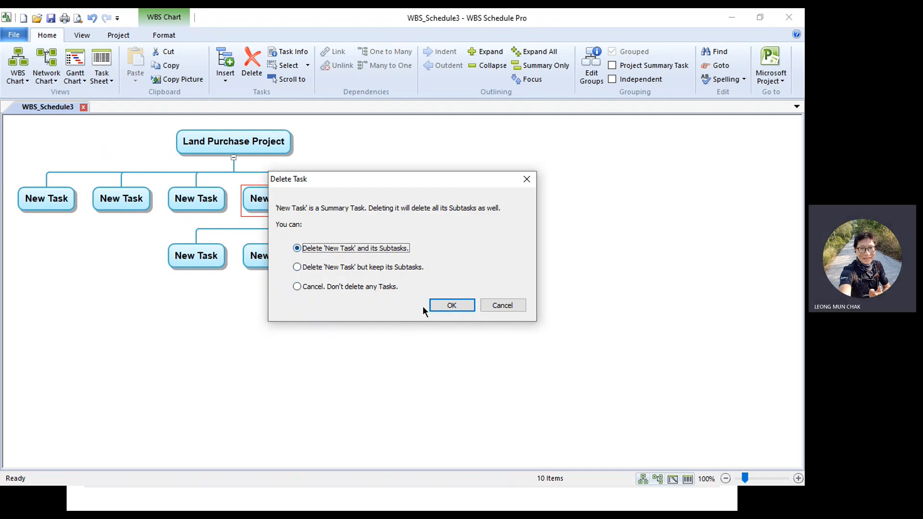
left_click(443, 305)
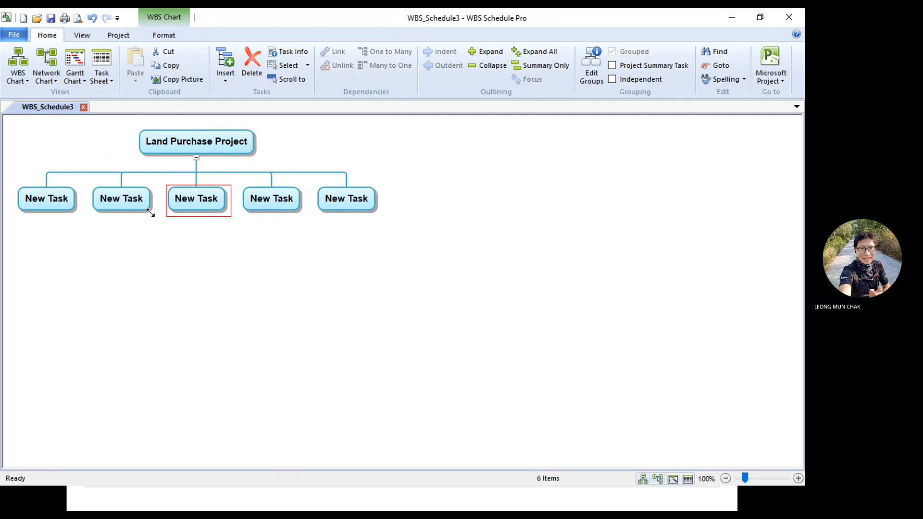
key("Insert")
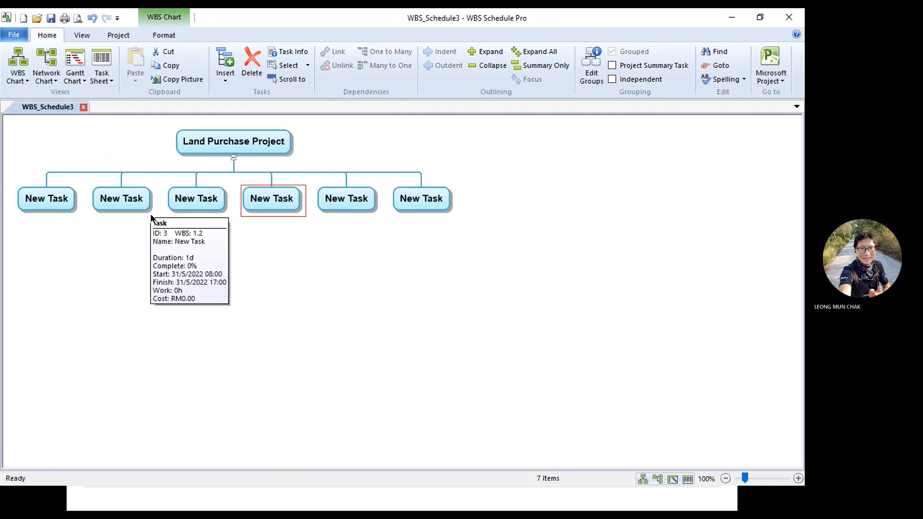
Rename the first subtask of Land Purchase Project as "Identify Land".
left_click(34, 195)
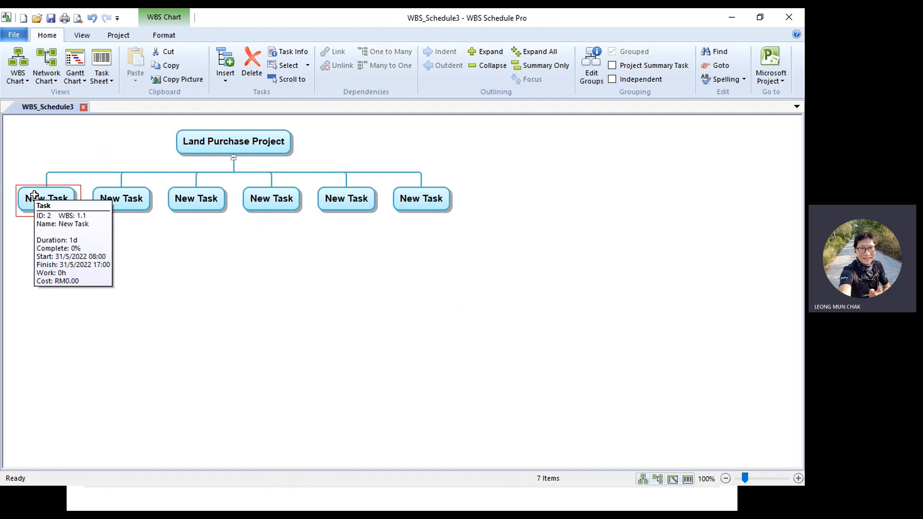
left_click(34, 195)
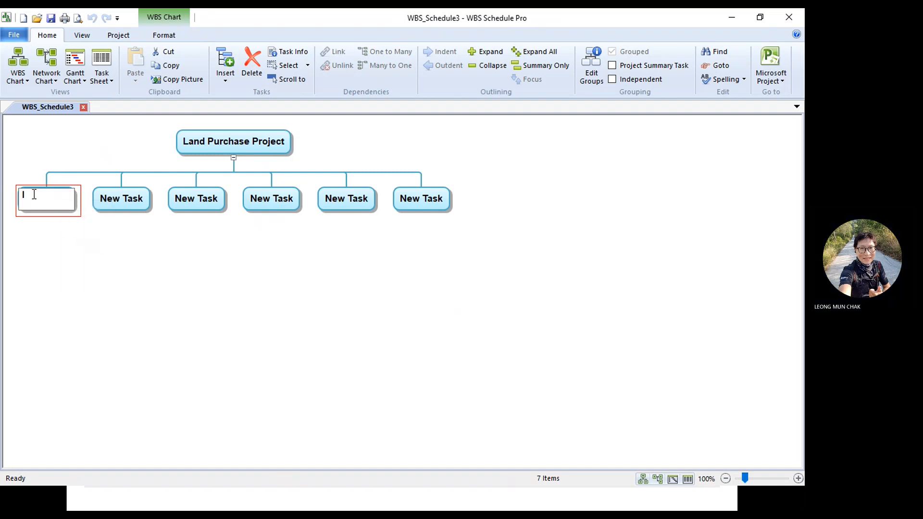
type("Identify")
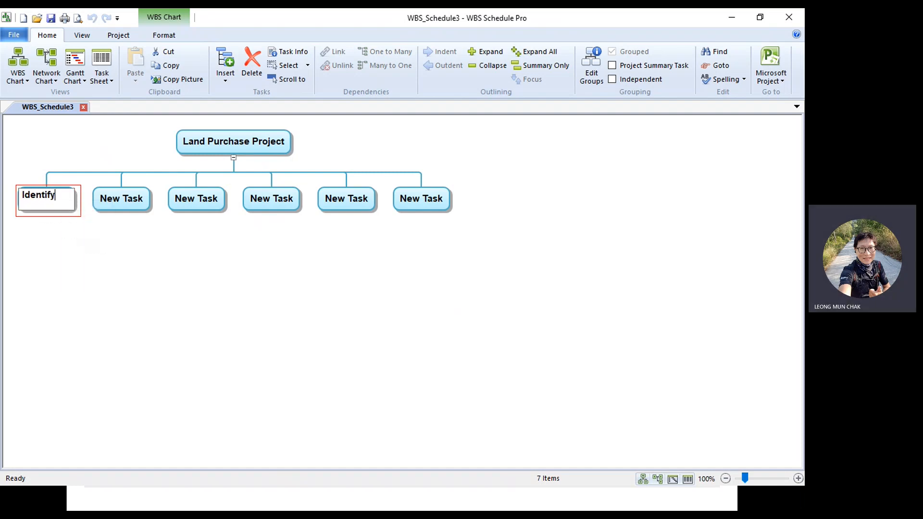
type(" Land")
key("Return")
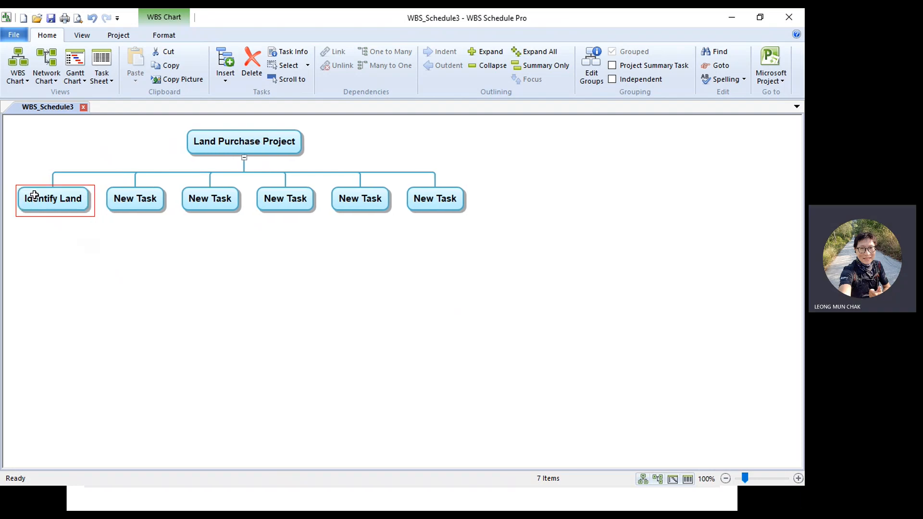
Rename the second subtask, next to Identify Land, as "Valuate Land".
mouse_move(34, 193)
left_click(107, 197)
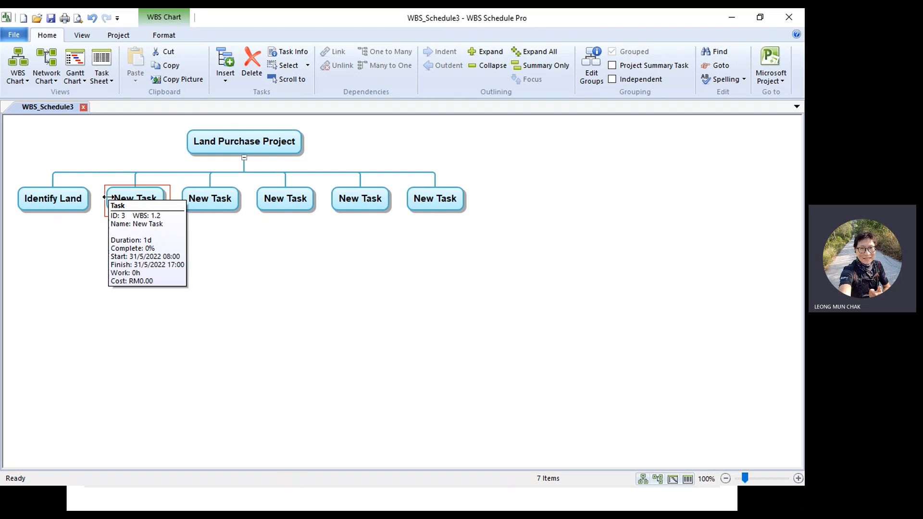
type("Val")
type("ua")
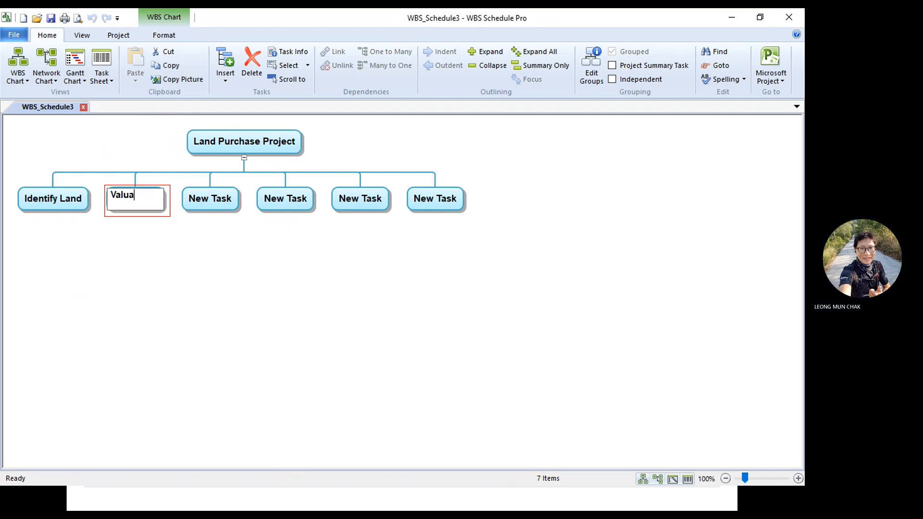
type("te Land")
key("Return")
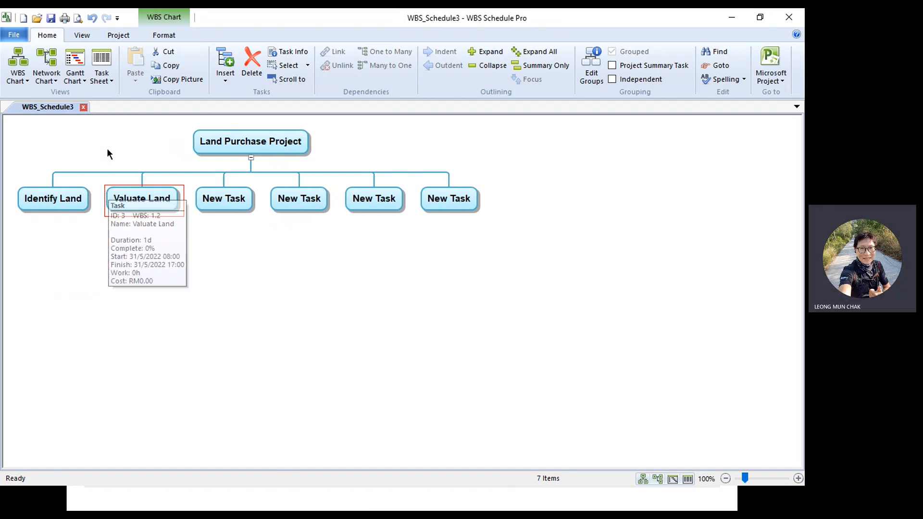
Rename the third subtask of Land Purchase Project, next to Valuate Land, as "Negotiate".
left_click(213, 194)
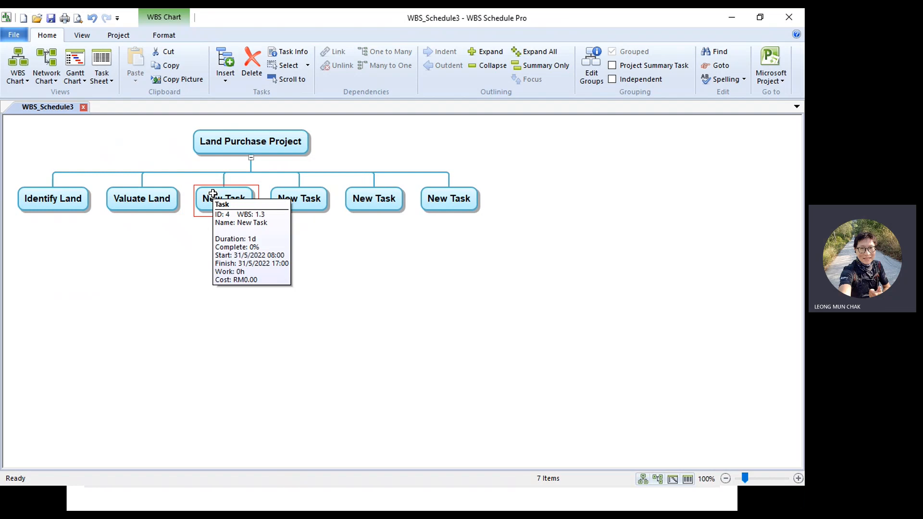
type("Nw")
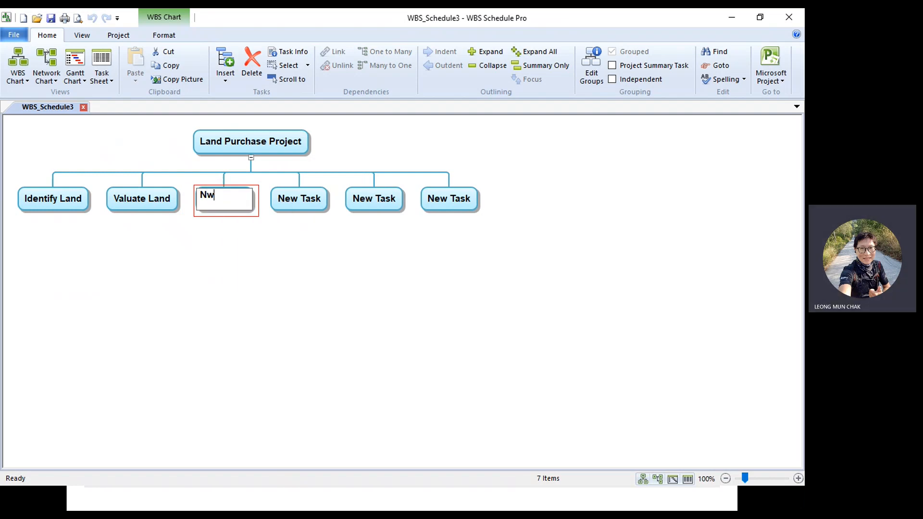
key("BackSpace")
type("egiotiate")
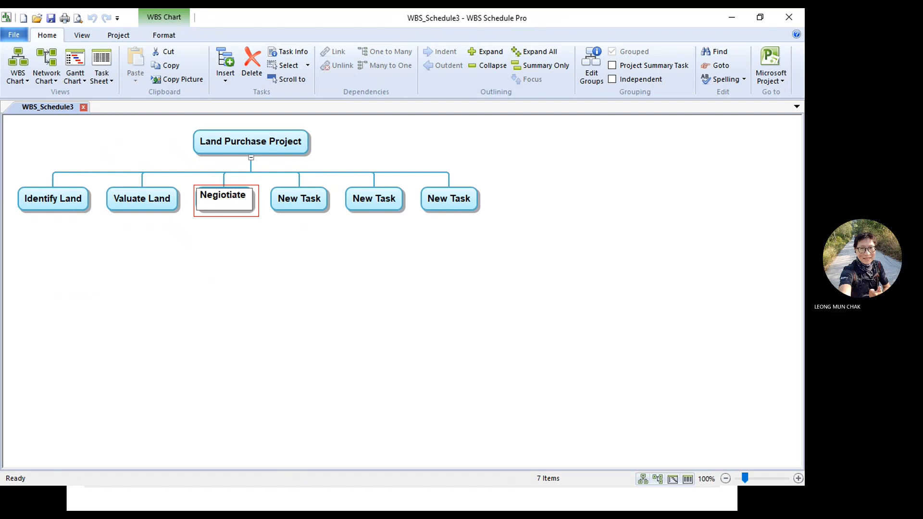
left_click(221, 194)
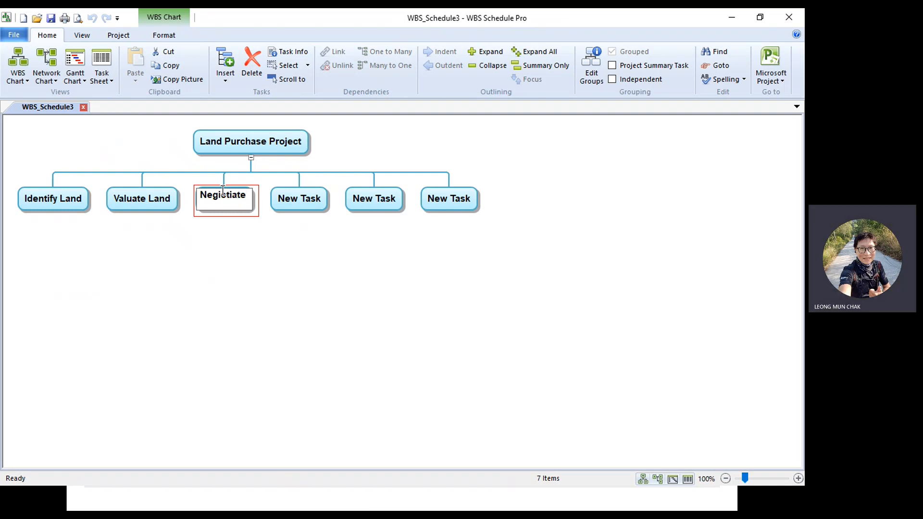
key("BackSpace")
key("Return")
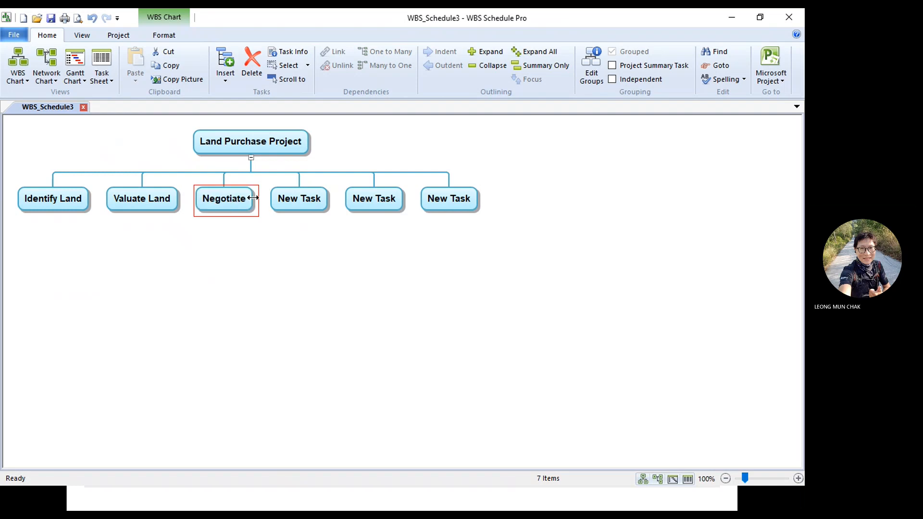
Rename the fourth subtask of Land Purchase Project, next to Negotiate, as "Get Approval".
left_click(290, 207)
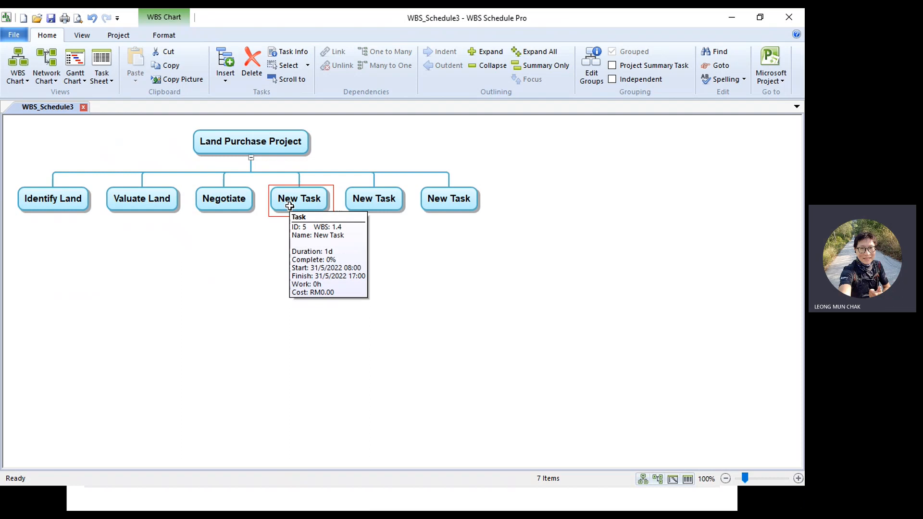
left_click(290, 206)
type("Get App")
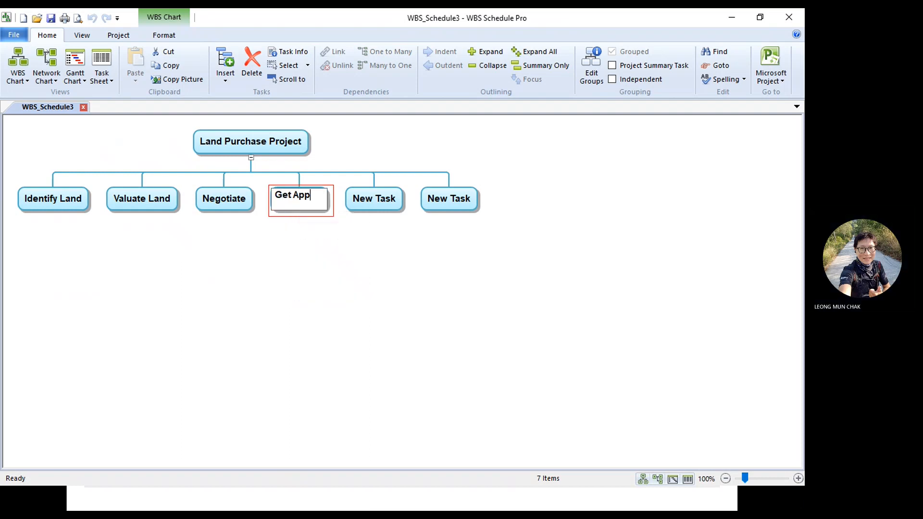
type("roval")
key("Return")
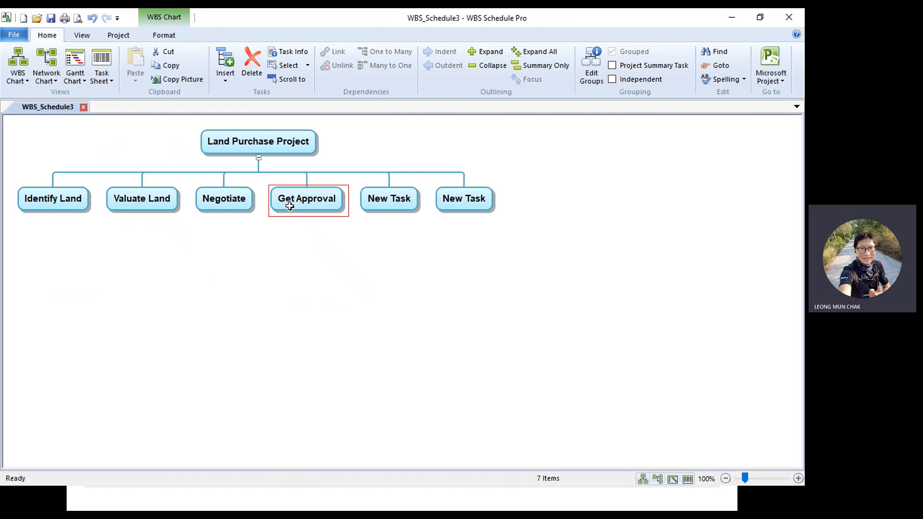
Rename the fifth subtask of Land Purchase Project, next to Get Approval, as "Sign S&P".
left_click(394, 198)
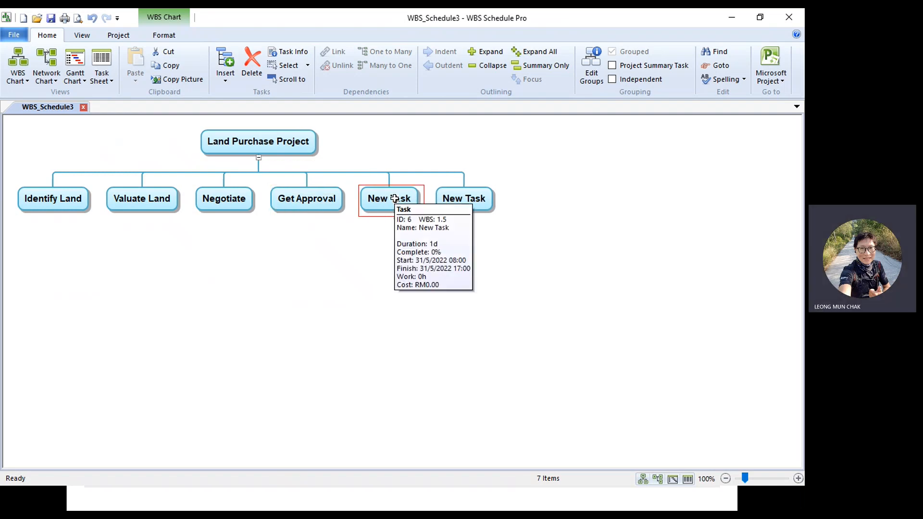
type("Sign")
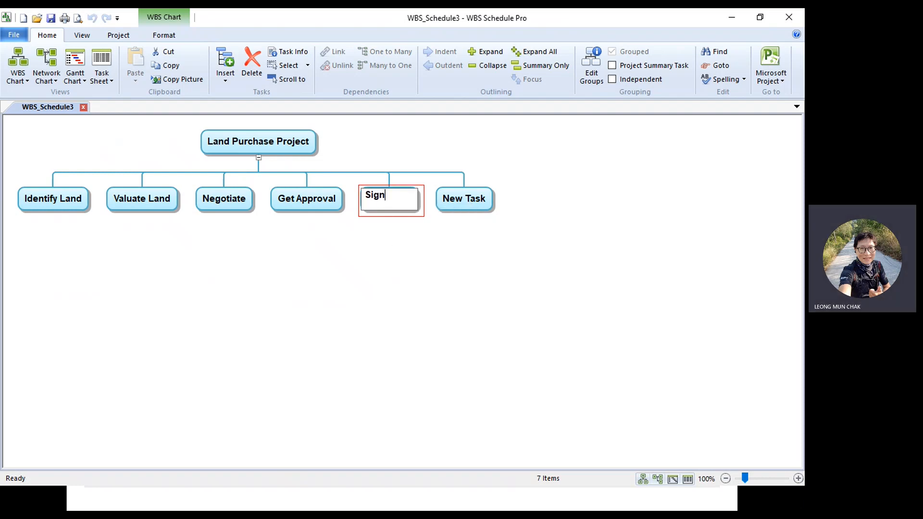
type(" S&P")
key("Return")
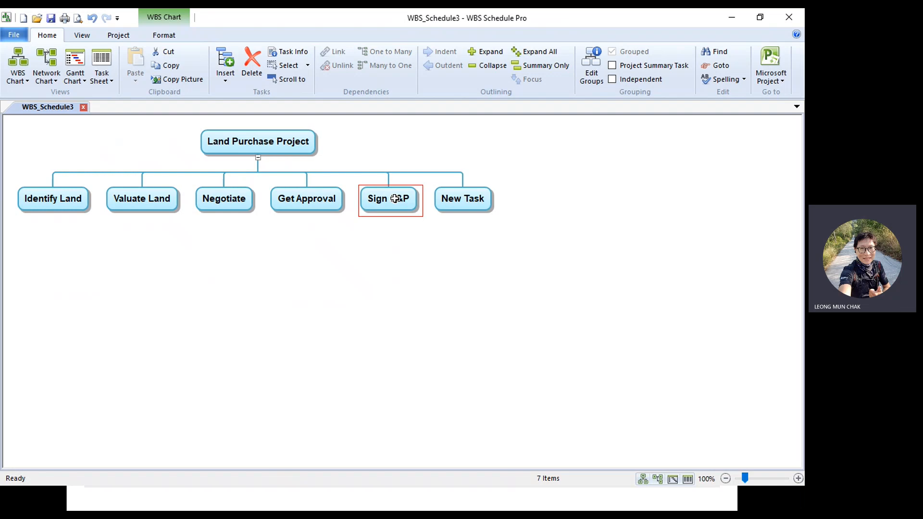
Rename the sixth and last subtask of Land Purchase Project as "Transfer Ownership".
left_click(467, 198)
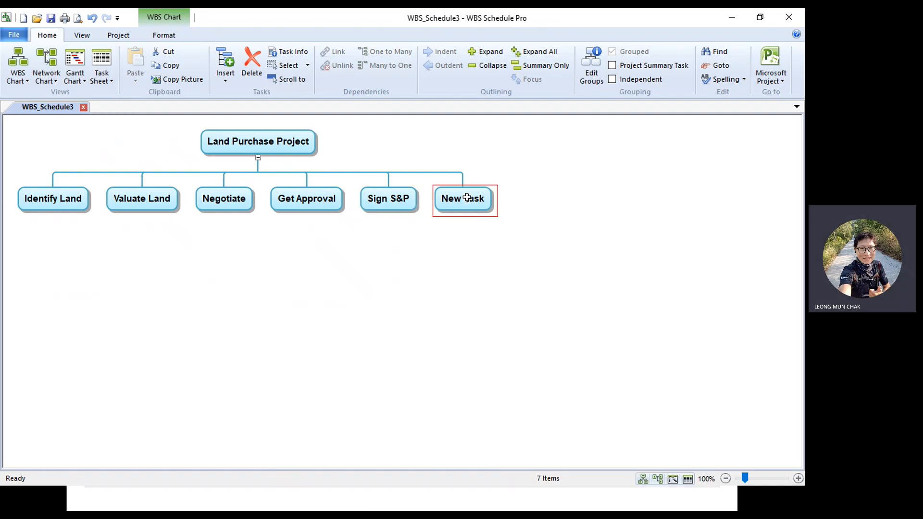
type("Tra")
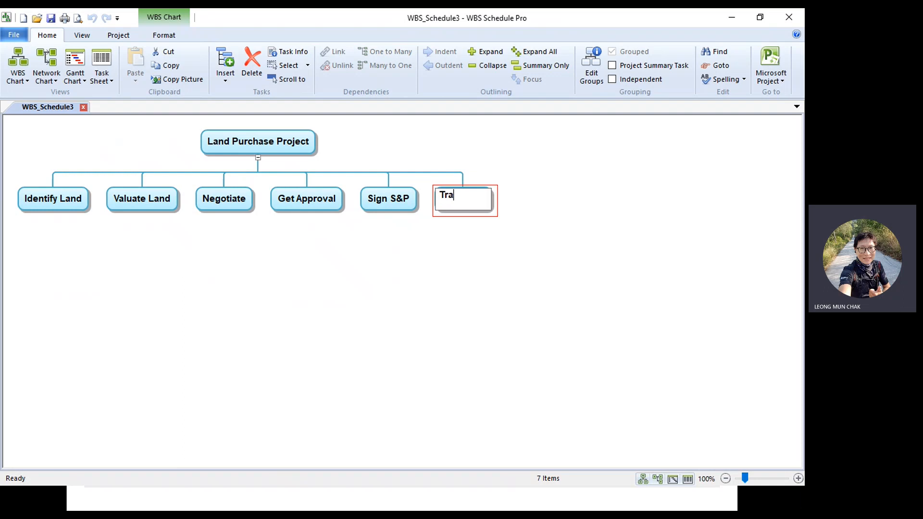
type("nsfer Ownership")
key("Return")
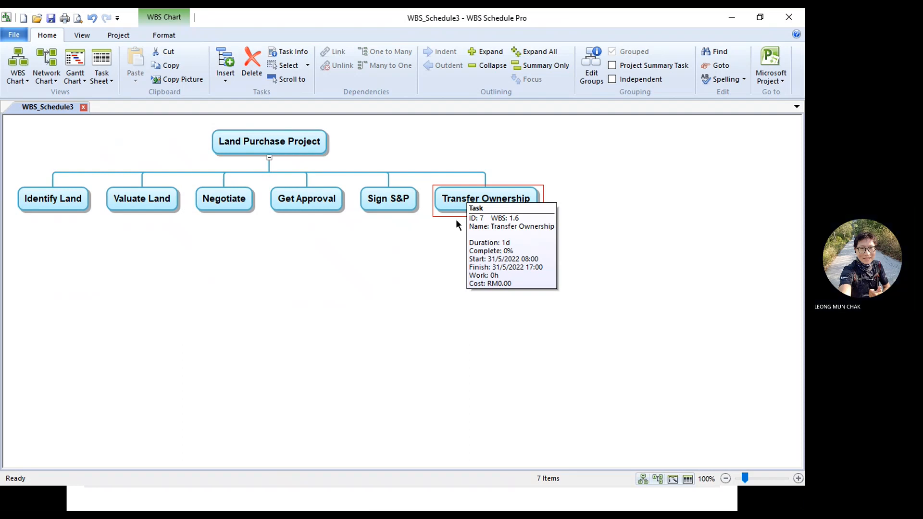
Add three new subtasks beneath the Identify Land task.
mouse_move(214, 145)
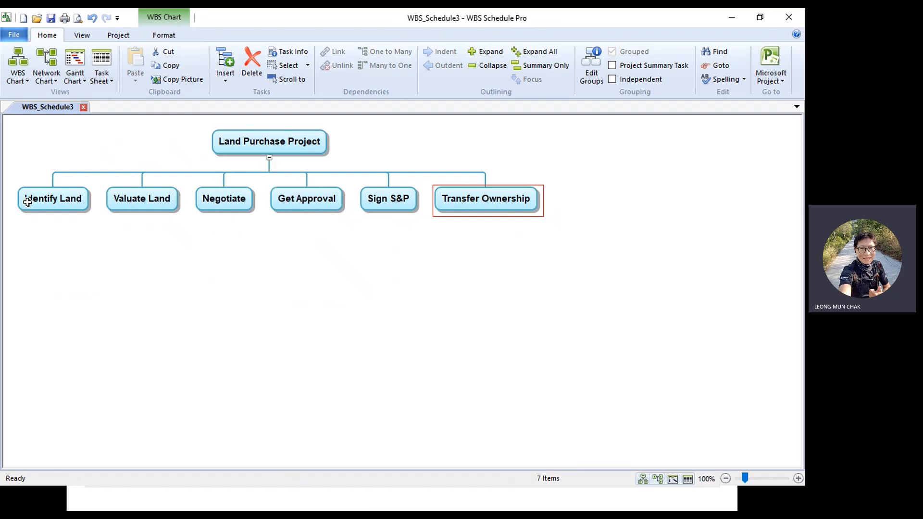
left_click(46, 206)
mouse_move(46, 206)
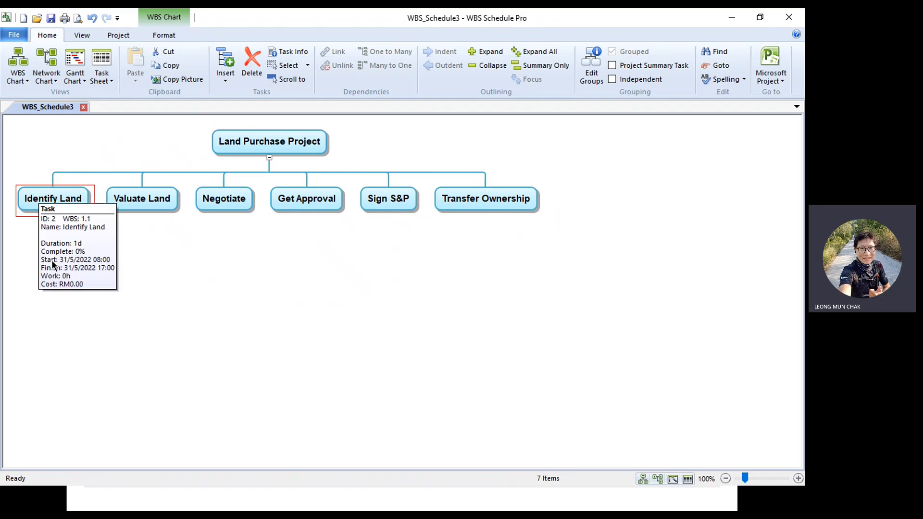
key("alt")
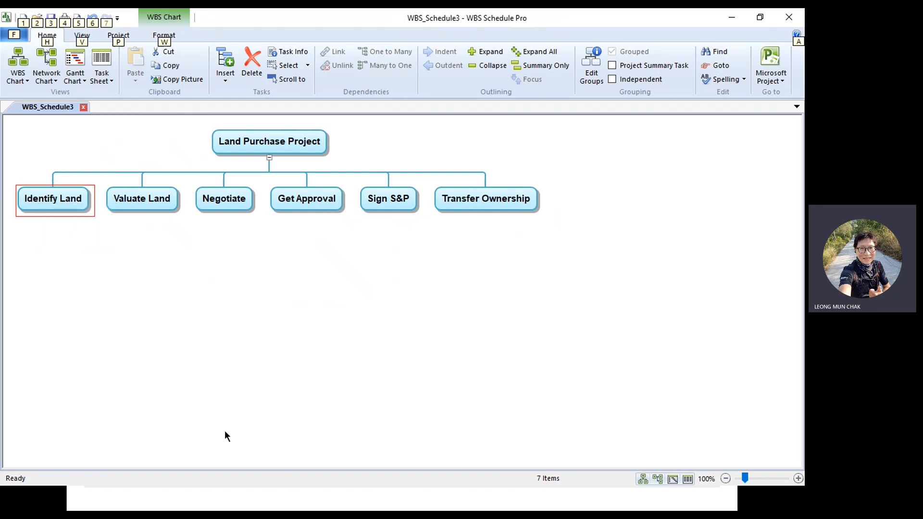
key("Insert")
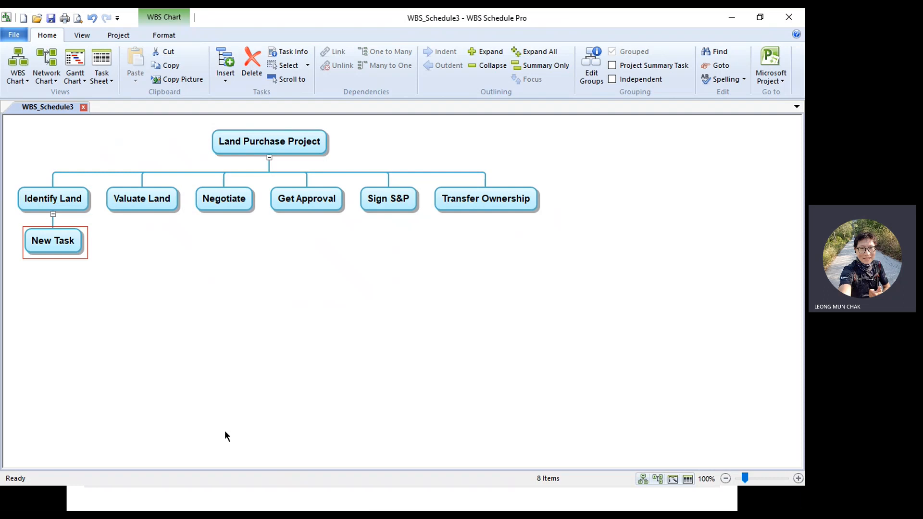
key("Insert")
key("Insert")
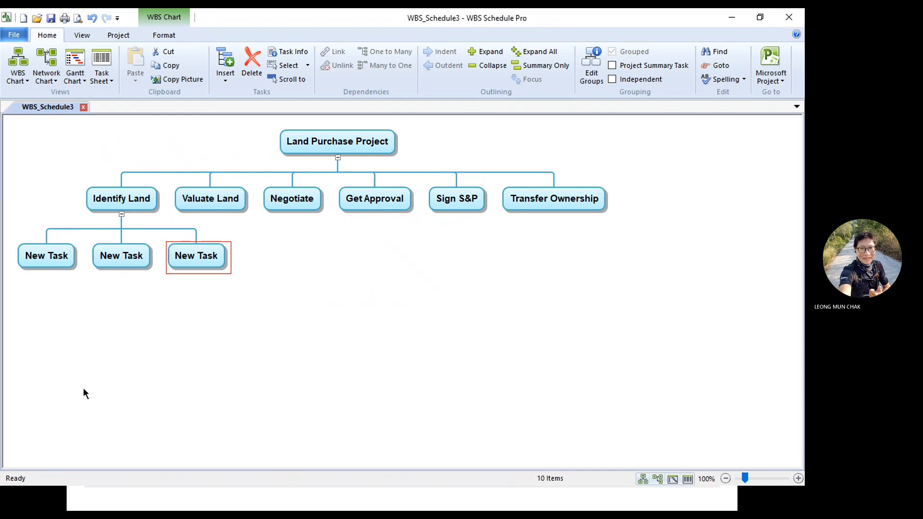
Rename the first subtask beneath Identify Land as "Conduct Site Visits".
left_click(41, 257)
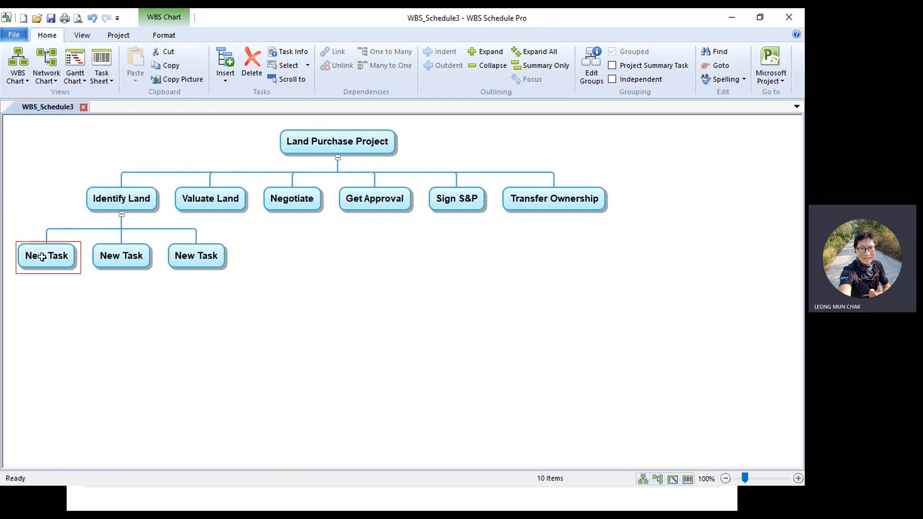
left_click(42, 257)
type("Con")
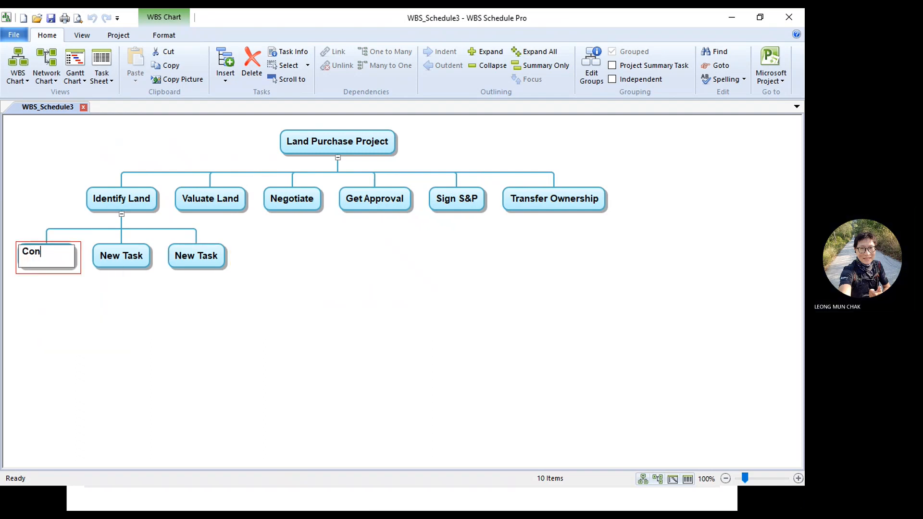
type("duct Si")
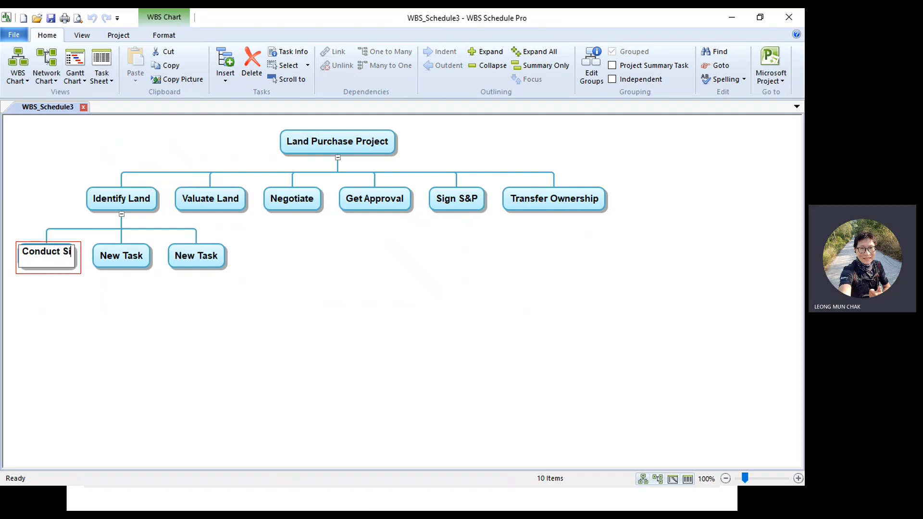
type("te Visit")
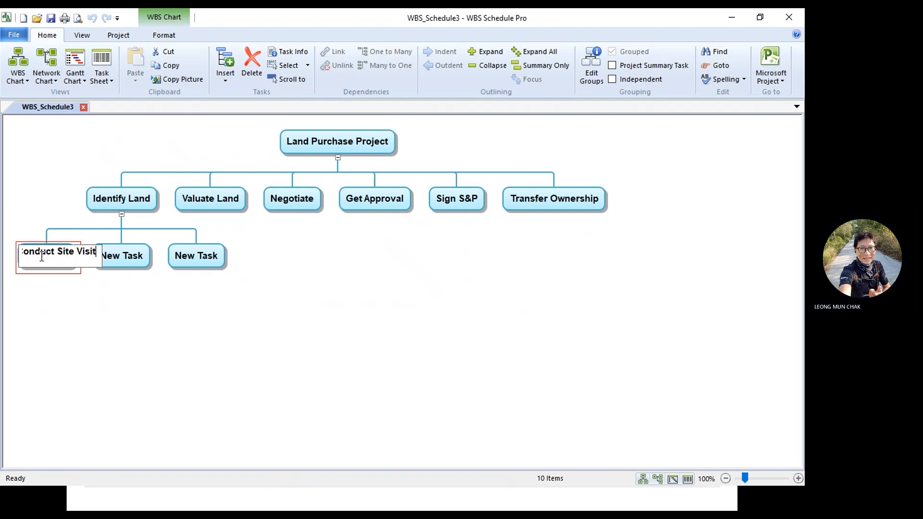
type("s")
key("Return")
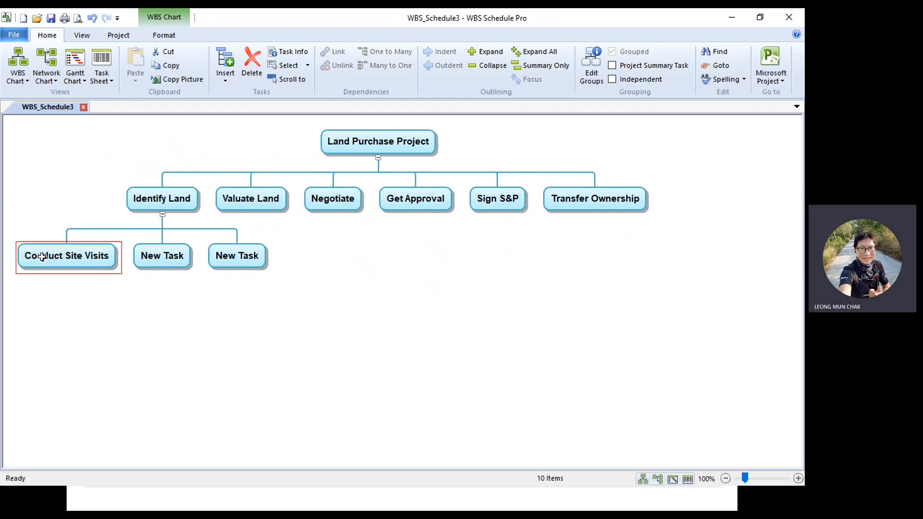
Rename the second subtask beneath Identify Land as "Perform Search".
left_click(149, 257)
type("Perform")
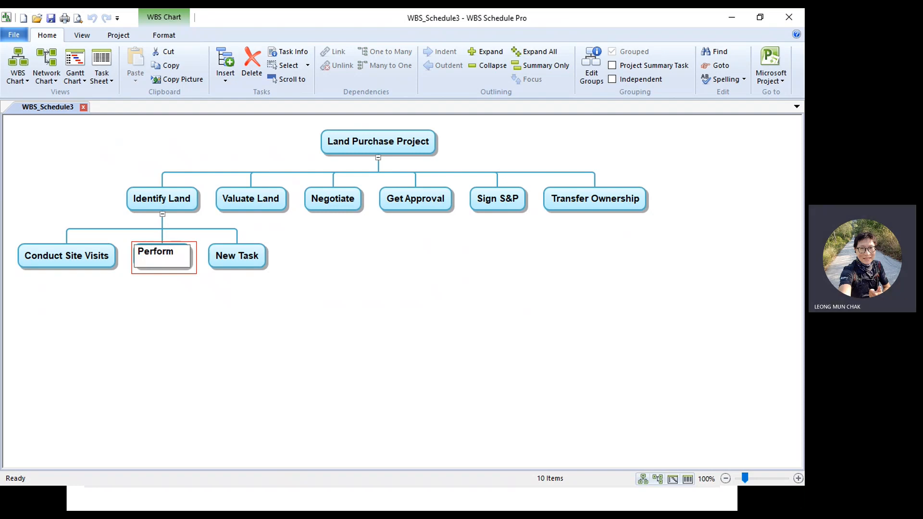
type(" Search")
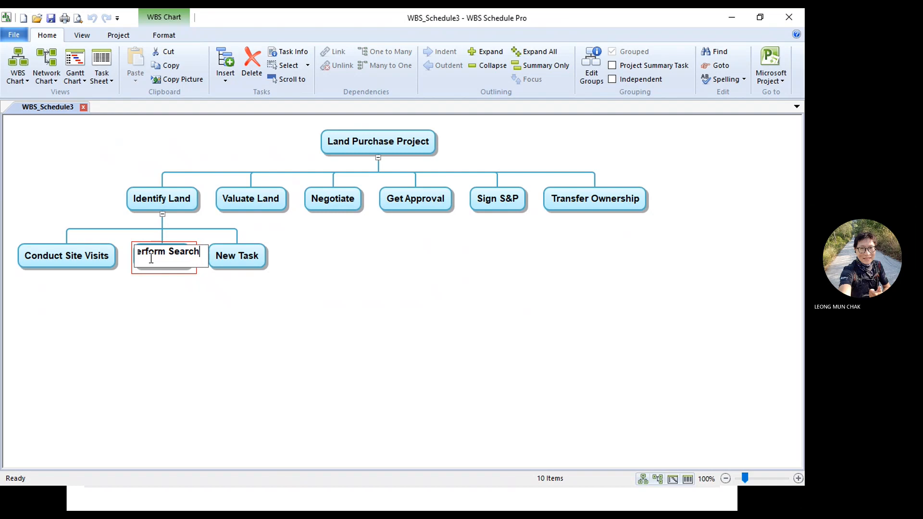
key("Return")
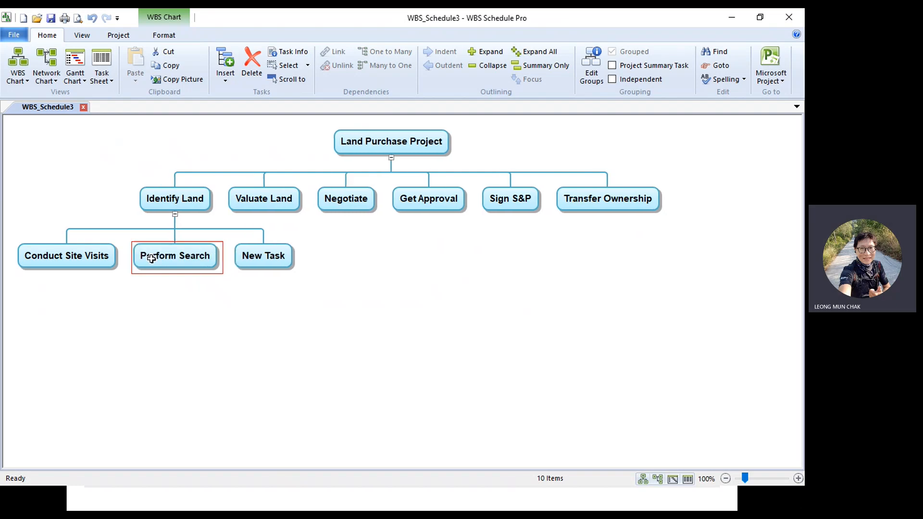
Rename the third subtask beneath Identify Land as "Conduct Feasibility Studies".
left_click(249, 251)
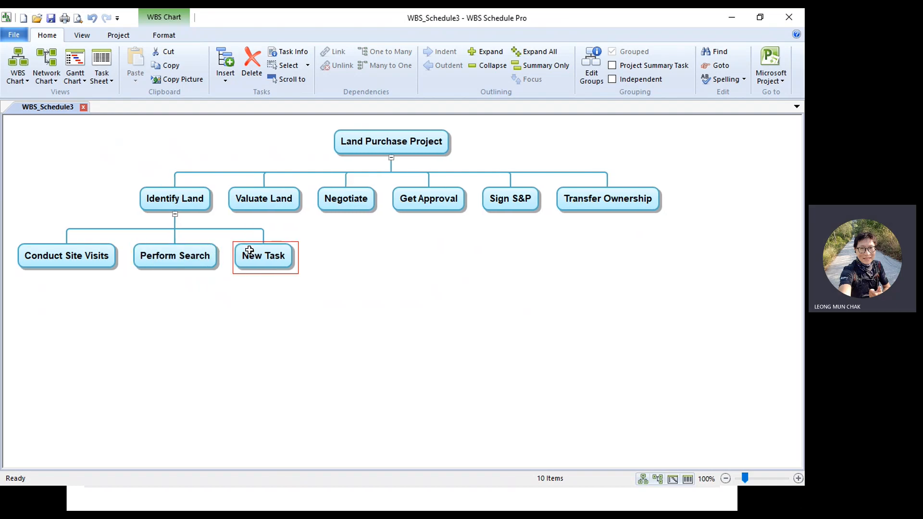
type("C")
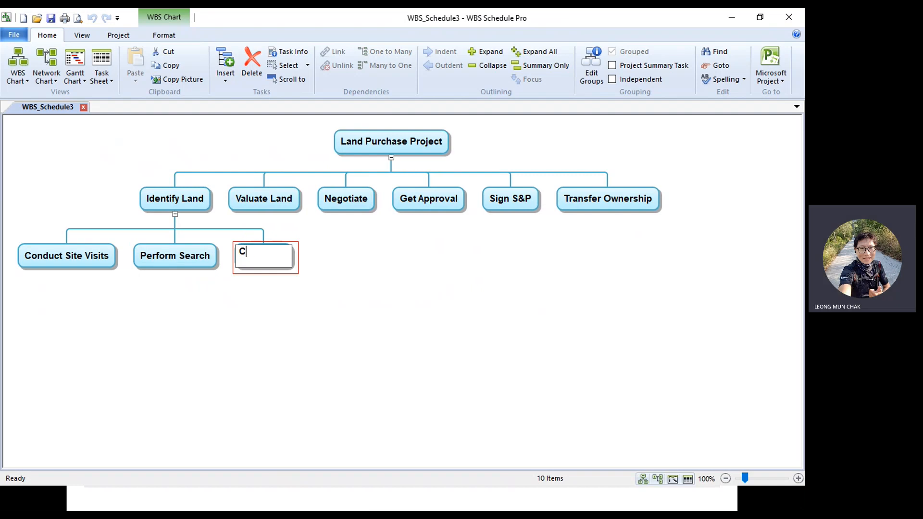
type("onduct Feasi")
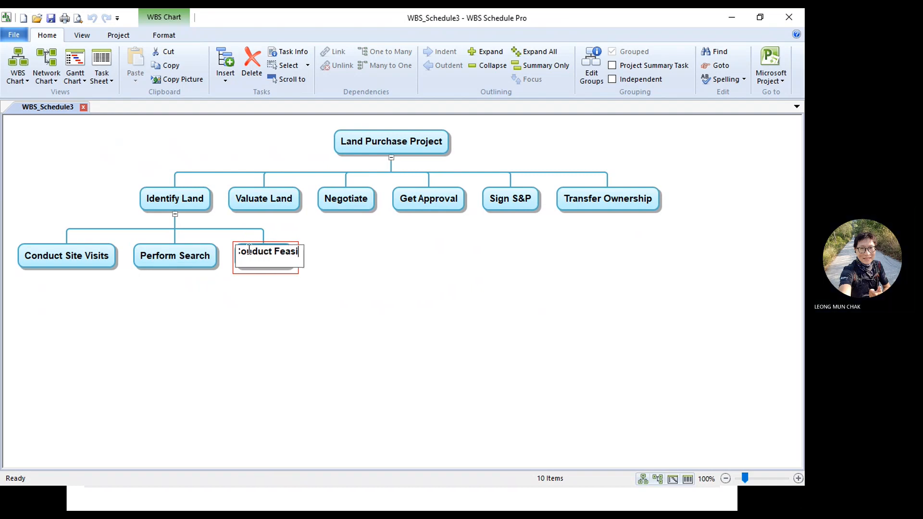
type("bility S")
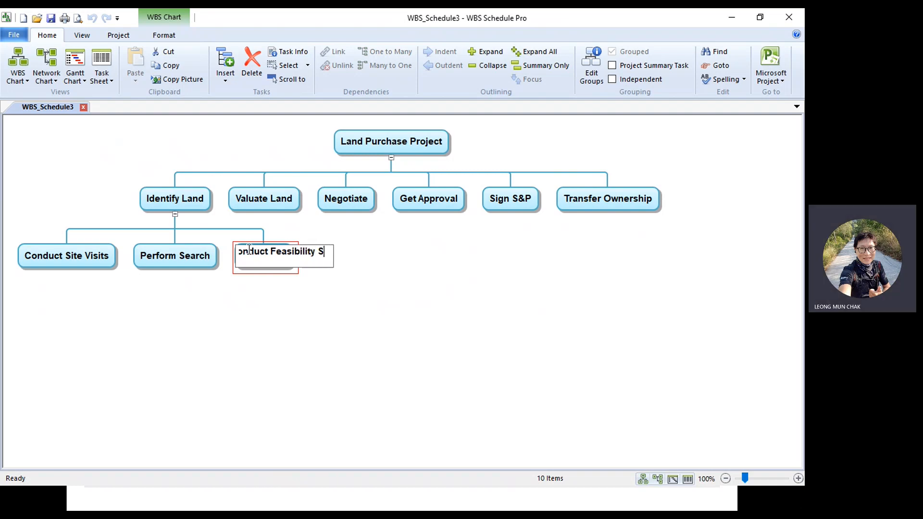
type("tudies")
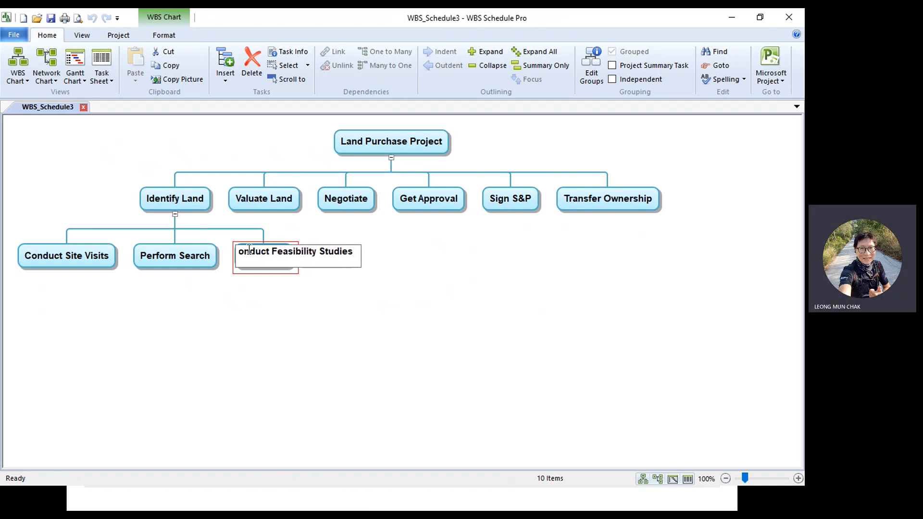
key("Return")
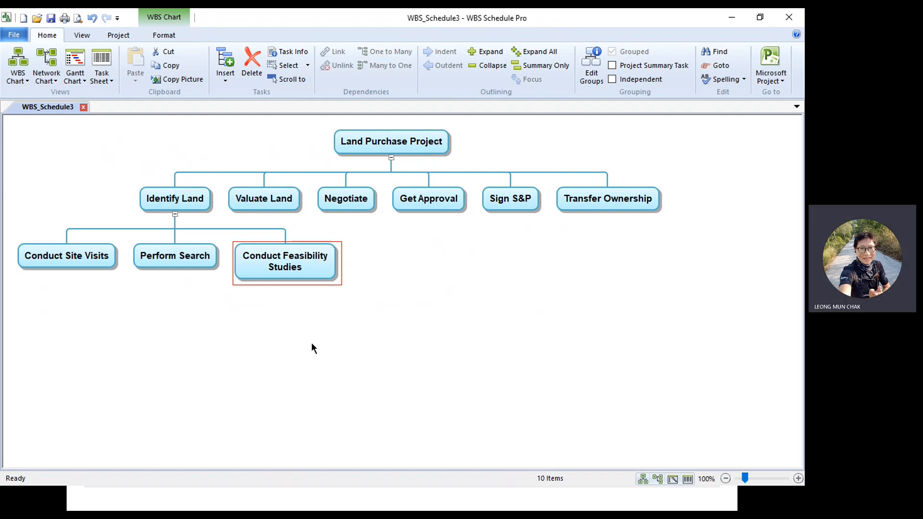
Add three new subtasks beneath the Get Approval task.
left_click(265, 194)
mouse_move(266, 194)
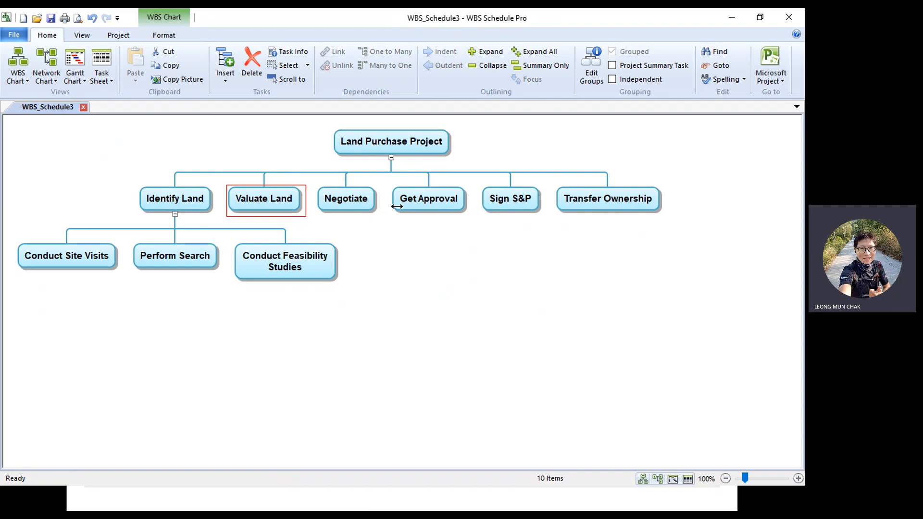
mouse_move(397, 207)
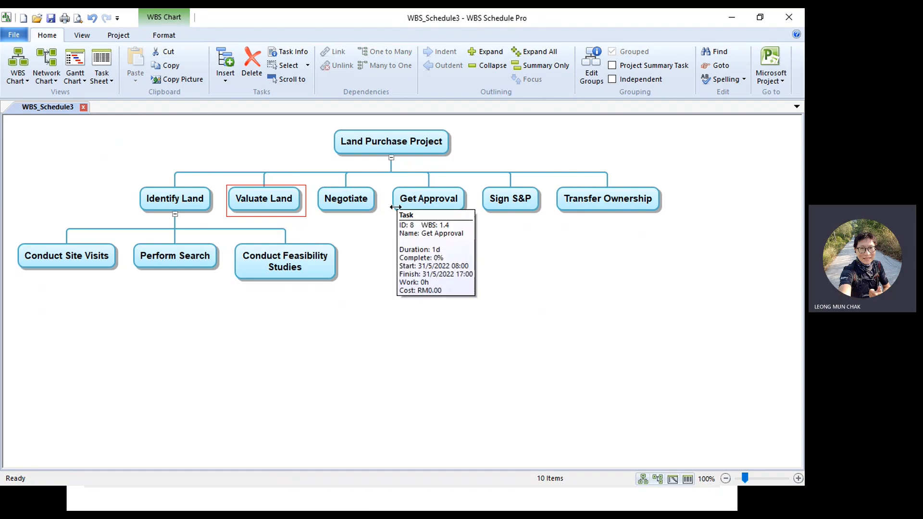
left_click(414, 203)
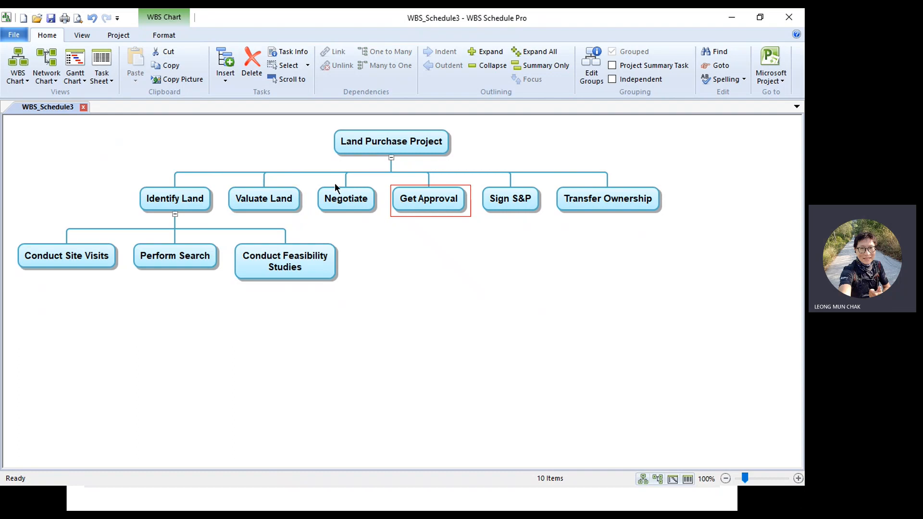
key("Insert")
key("Insert")
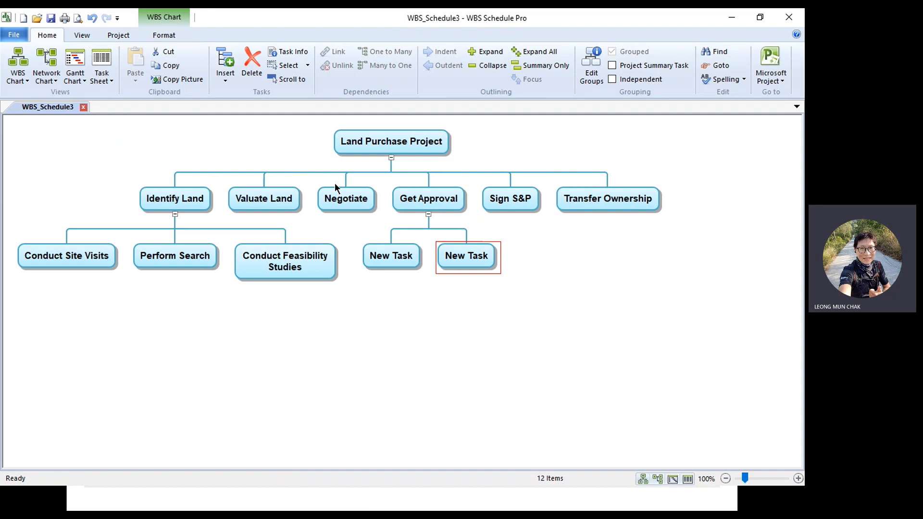
key("Insert")
left_click(382, 257)
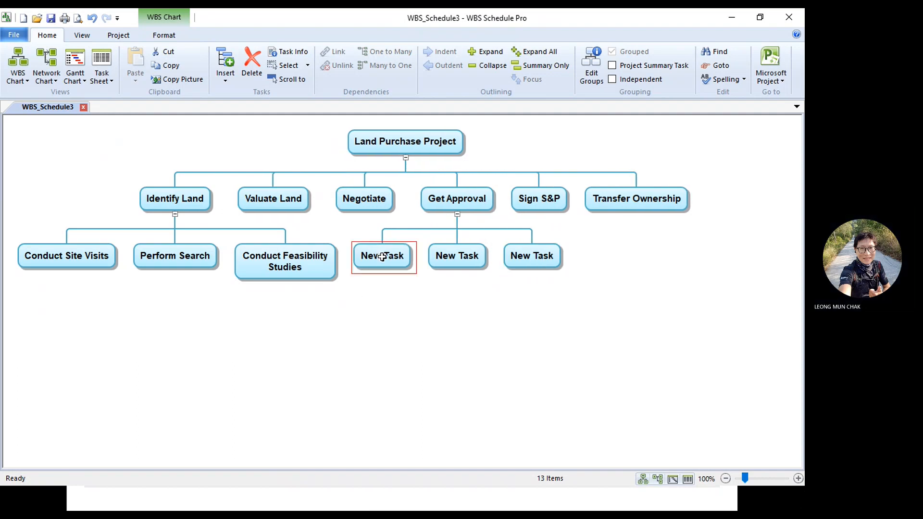
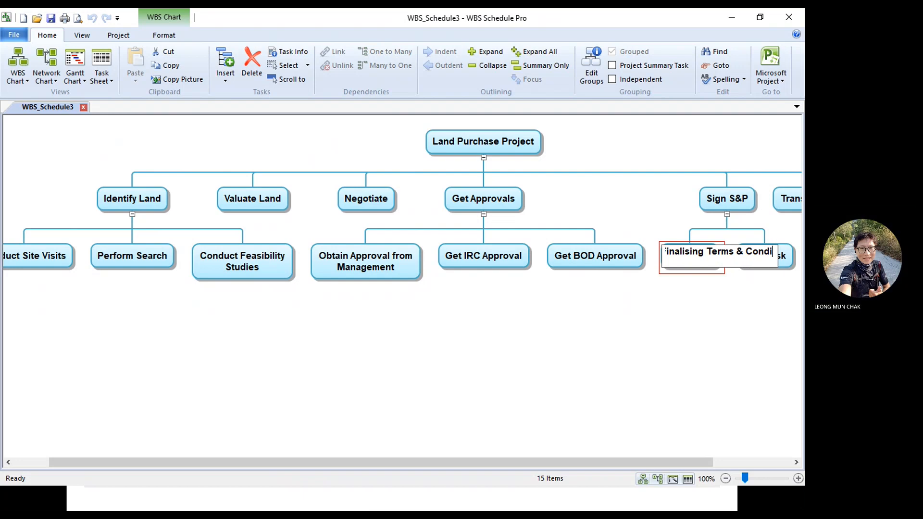
Name the two subtasks beneath Sign S&P "Finalising Terms & Conditions" and "Make Payment".
key("Return")
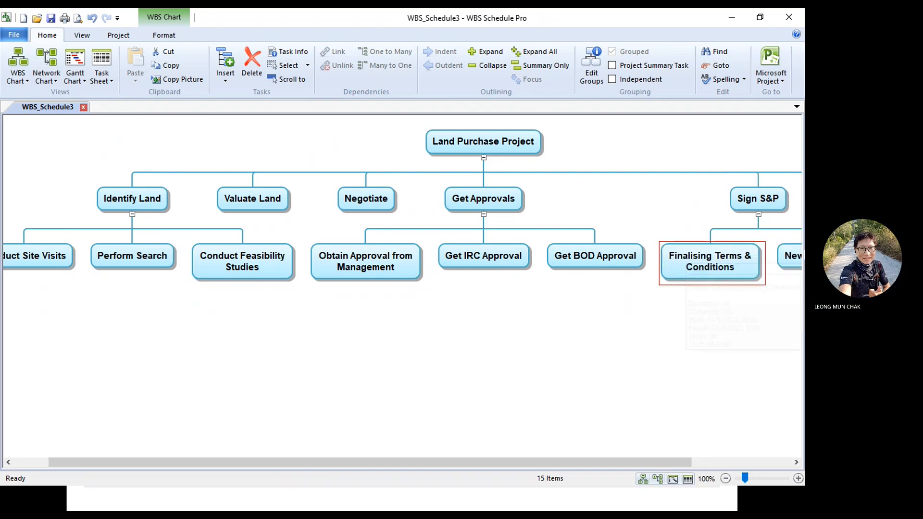
left_click(792, 254)
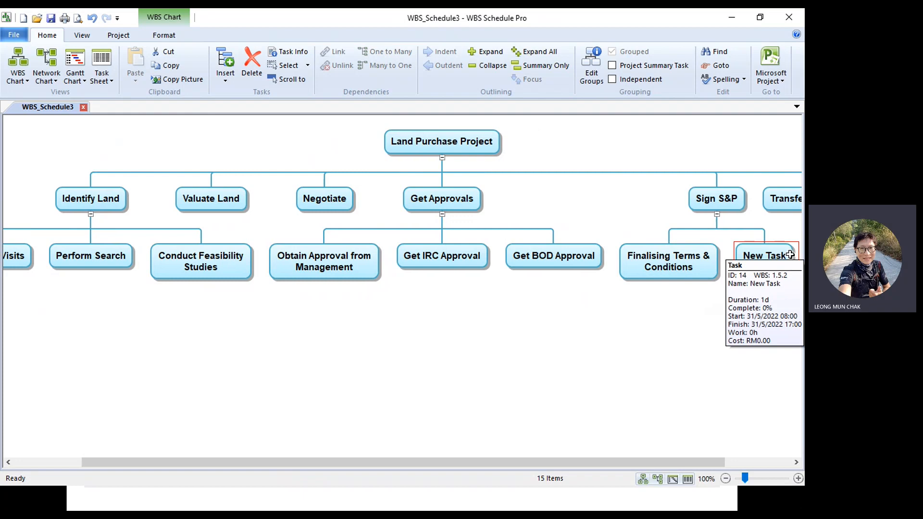
type("Make Payment")
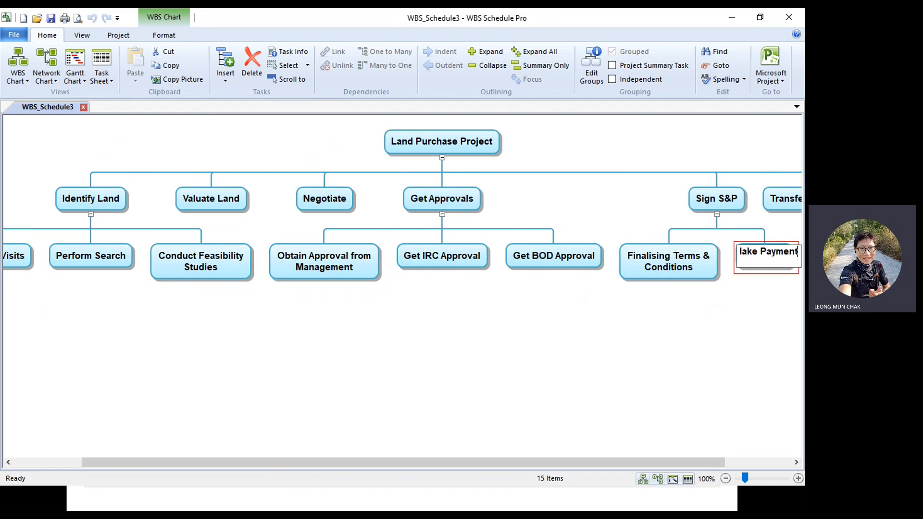
key("Return")
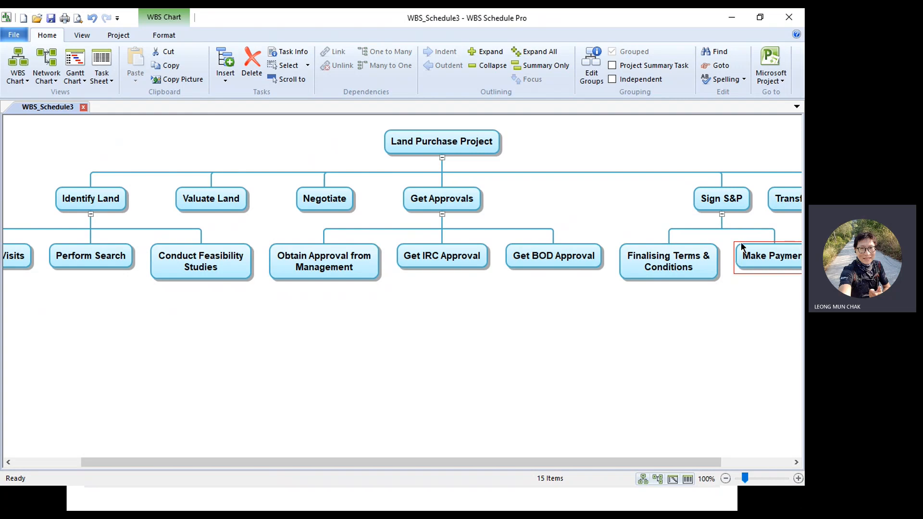
Save the chart in the Documents folder under the file name "Land Purchase".
left_click(785, 199)
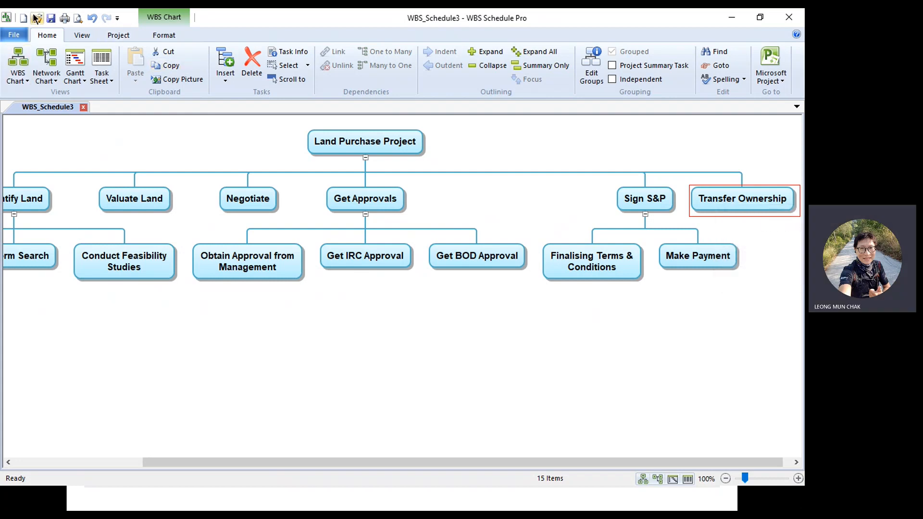
left_click(50, 21)
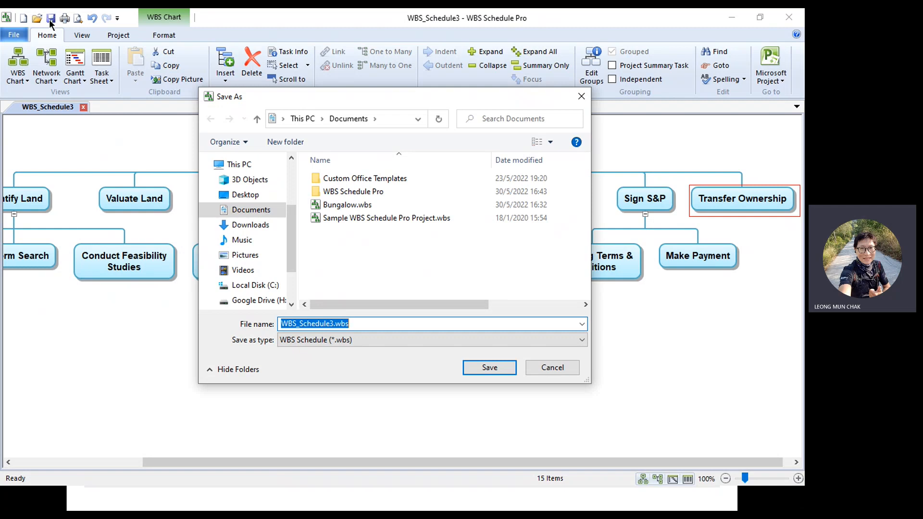
type("Land Purchase")
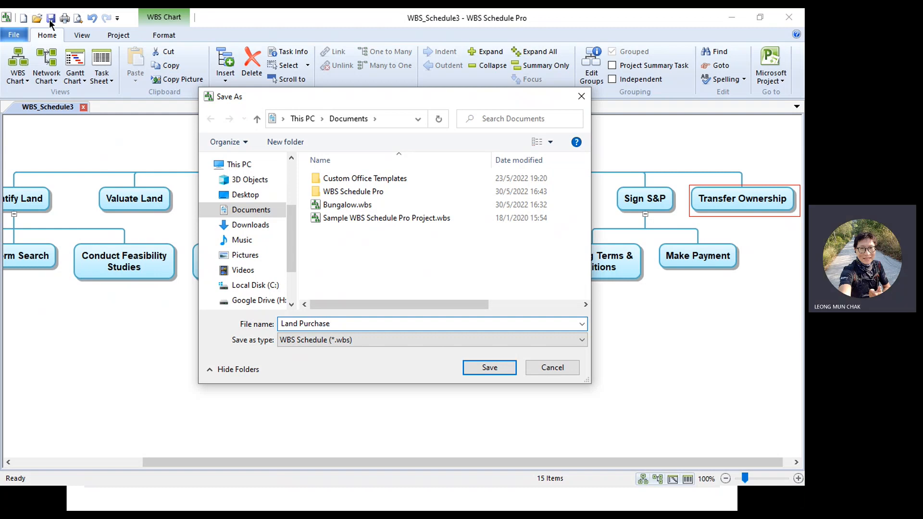
key("Return")
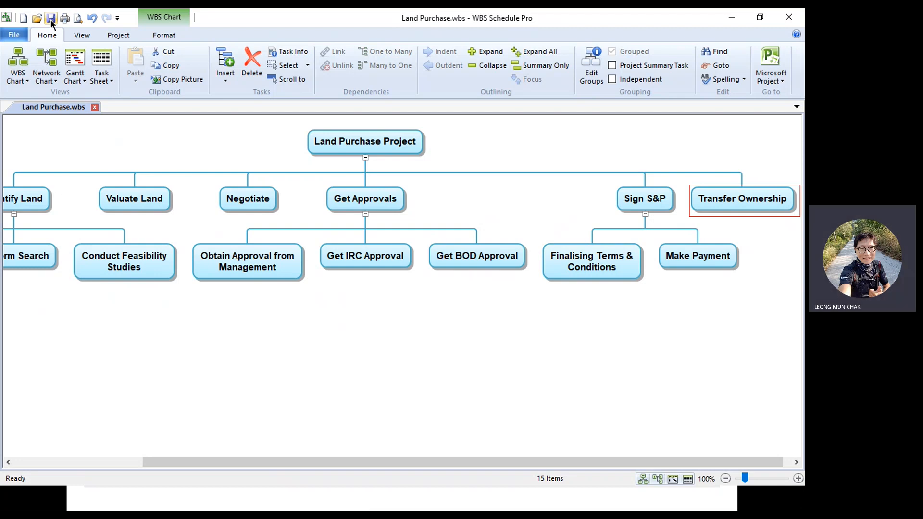
Add three new subtasks beneath the Make Payment task.
left_click(698, 259)
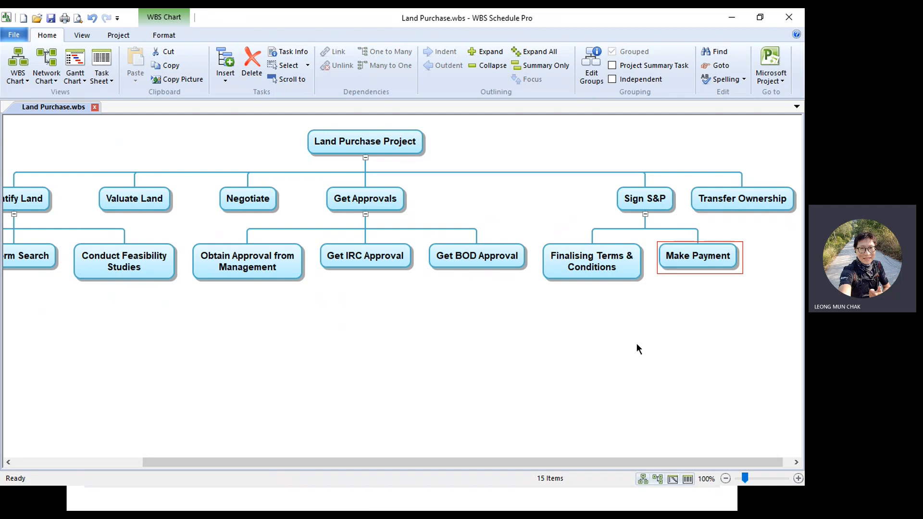
key("Insert")
key("Insert")
key("Insert")
Rename the first subtask beneath Make Payment as "Make Progress #1".
left_click(617, 315)
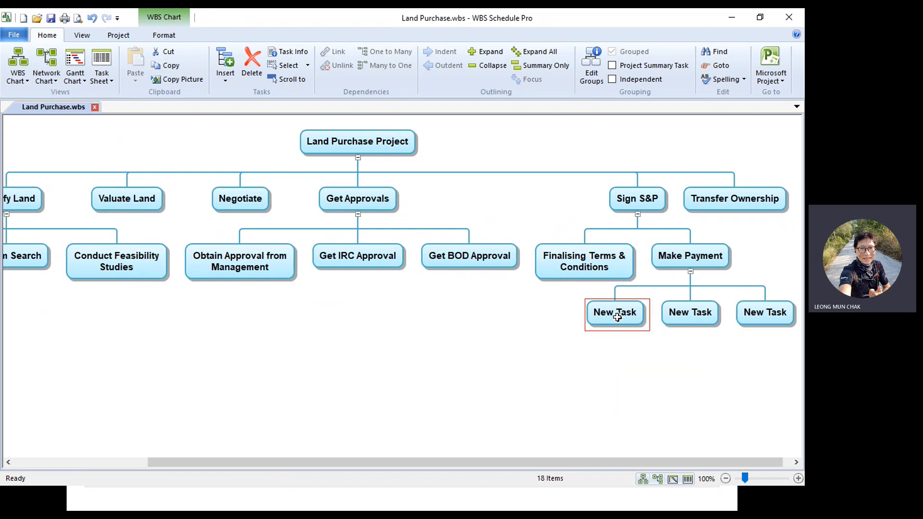
type("PP")
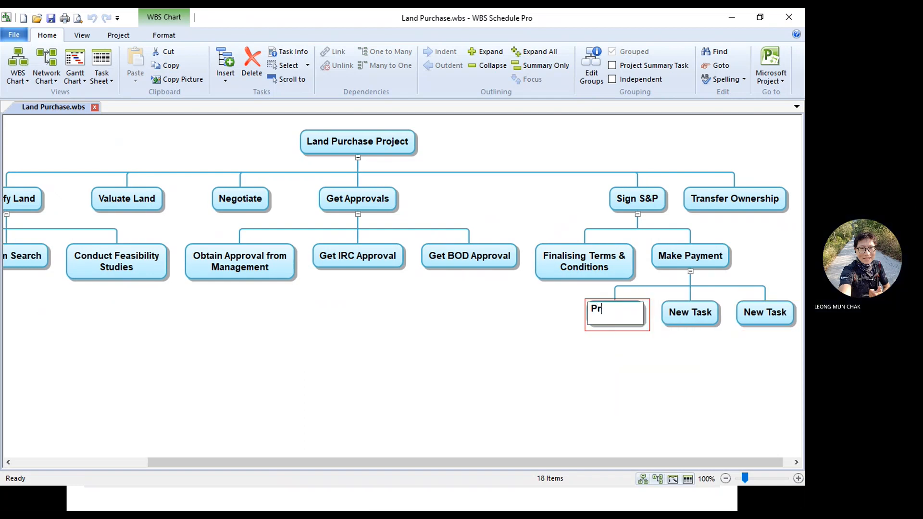
type("rogress")
key("Home")
key("Delete")
key("End")
type("#1")
key("Return")
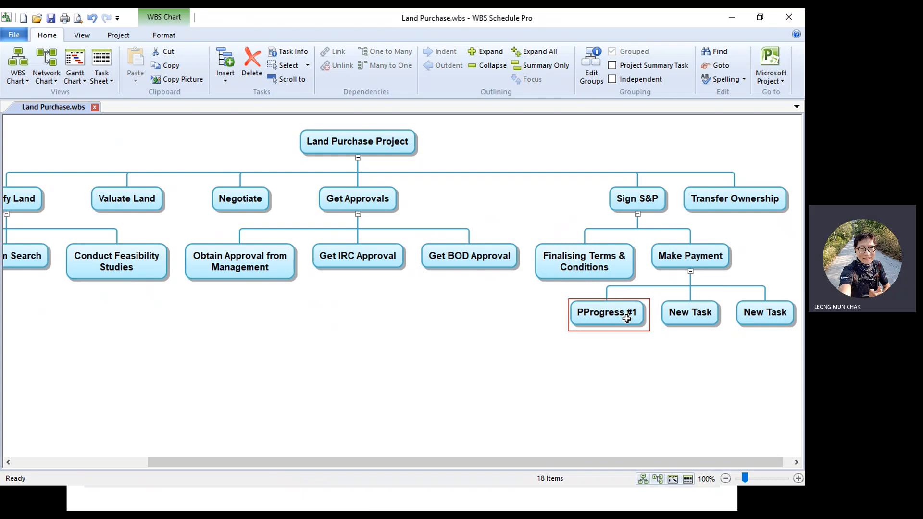
left_click(582, 313)
key("Home")
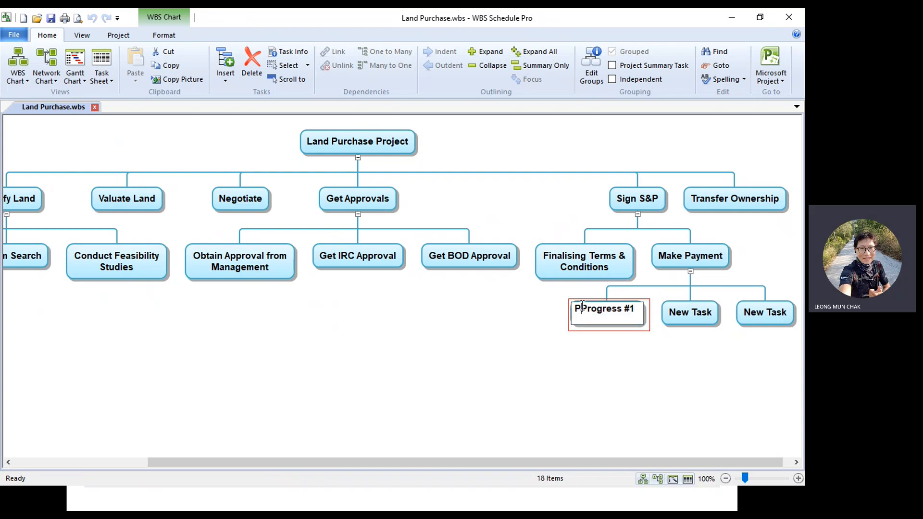
key("Delete")
type("Make")
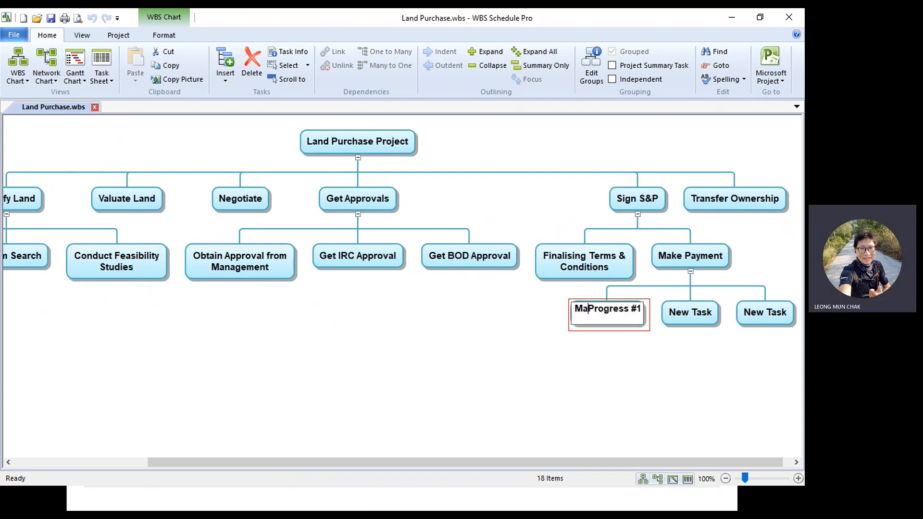
key("Return")
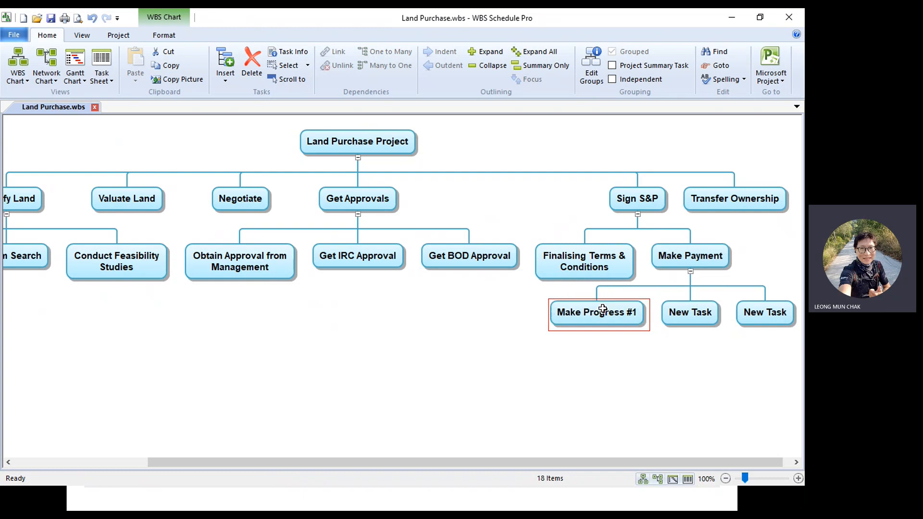
Rename the second subtask beneath Make Payment as "Progress #2".
left_click(679, 318)
double_click(678, 317)
type("Progress #2")
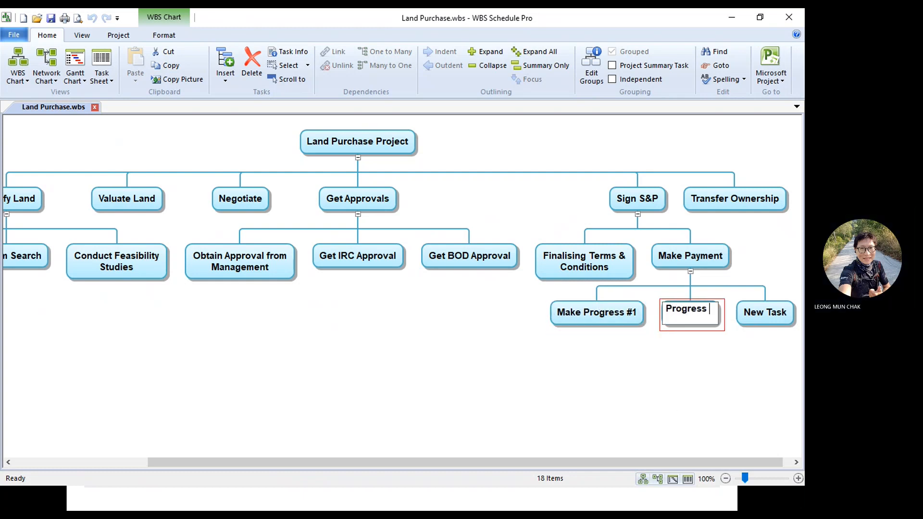
key("Return")
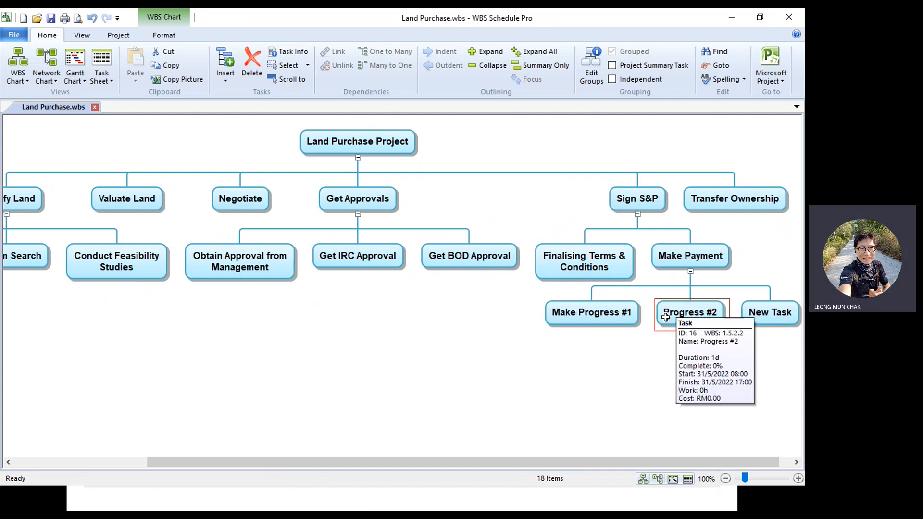
Append "Make Progress #3" to the name of the third subtask beneath Make Payment.
left_click(758, 315)
left_click(757, 315)
type("Make Progr")
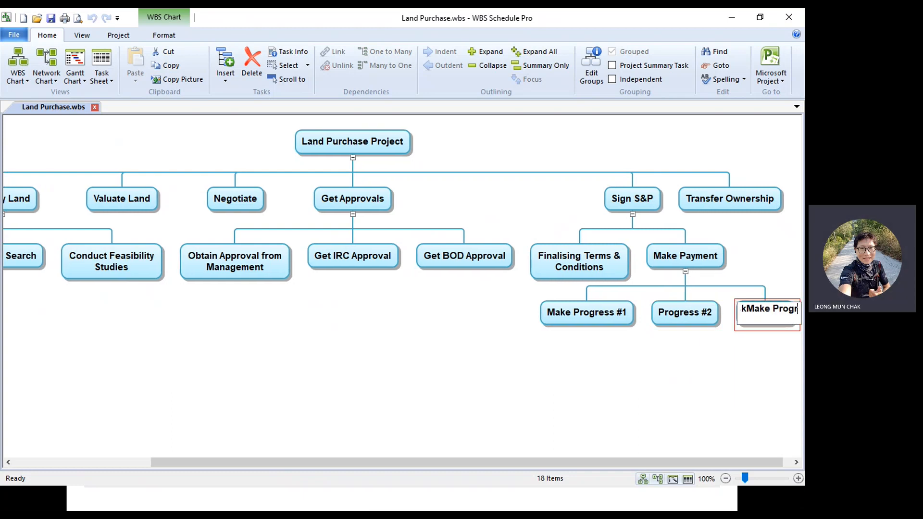
type("ess #3")
key("Return")
Add "Make" in front of the second Make Payment subtask's name so it reads "Make Progress #2".
left_click(661, 314)
left_click(661, 315)
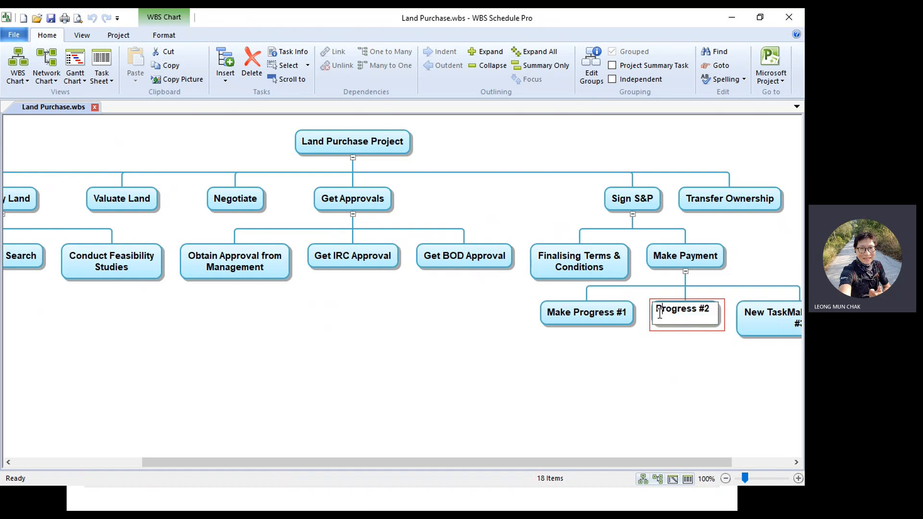
key("Home")
type("Make")
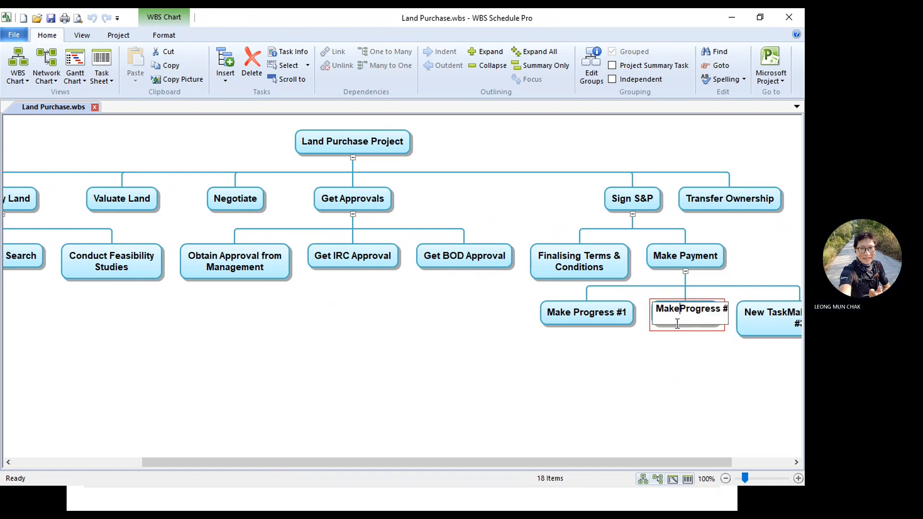
key("Return")
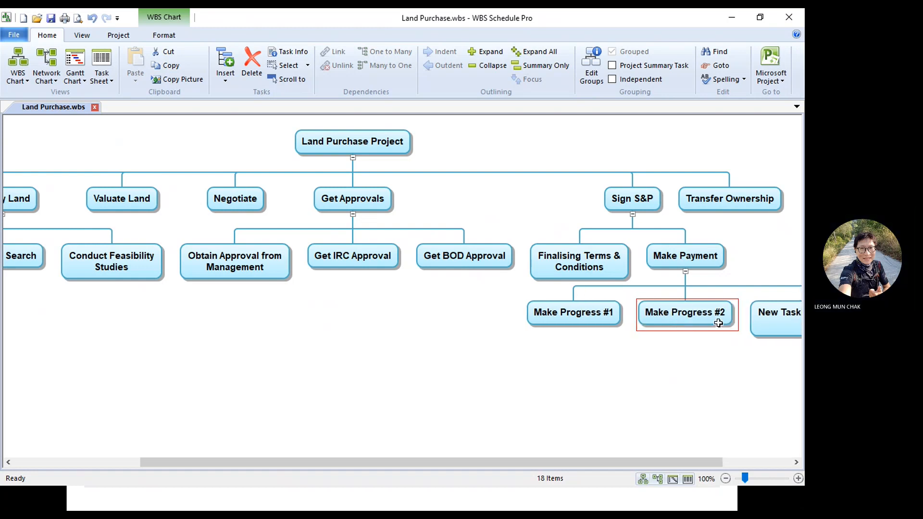
Remove the leftover "New Task" text from the third Make Payment subtask so its name reads "Make Progress #3".
left_click(774, 317)
left_click(720, 313)
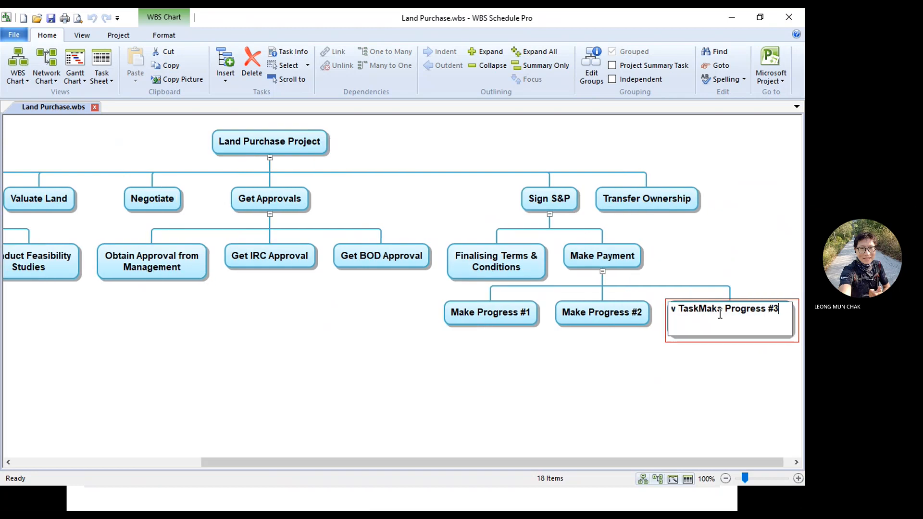
left_click_drag(715, 310, 647, 303)
key("BackSpace")
key("Return")
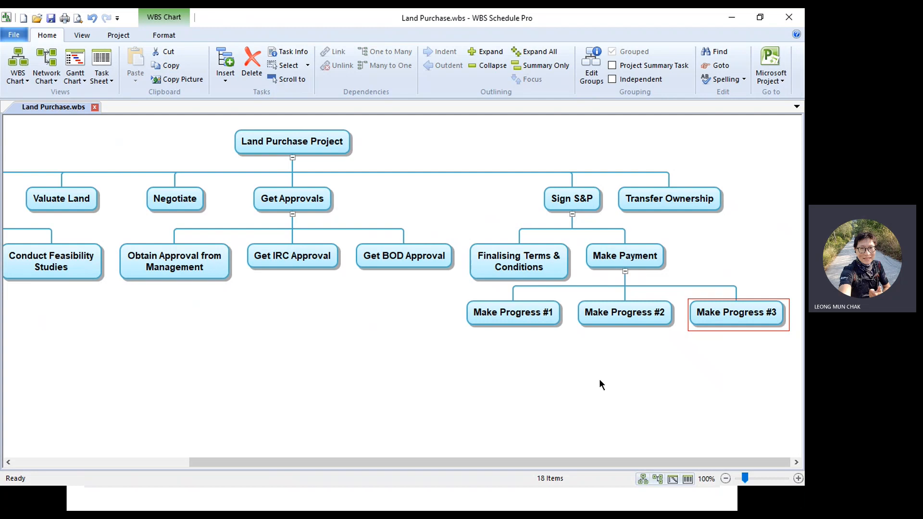
Delete all three Make Progress subtasks beneath the Make Payment task.
left_click(532, 312)
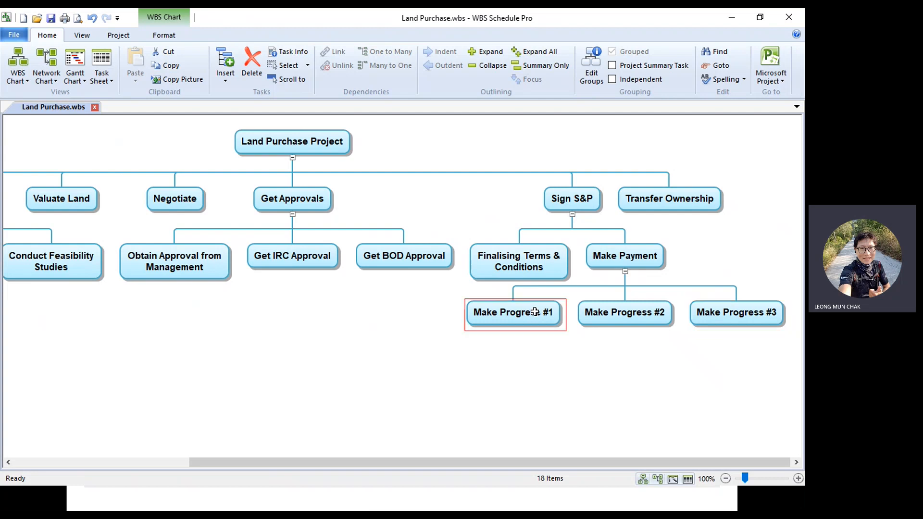
left_click(654, 313)
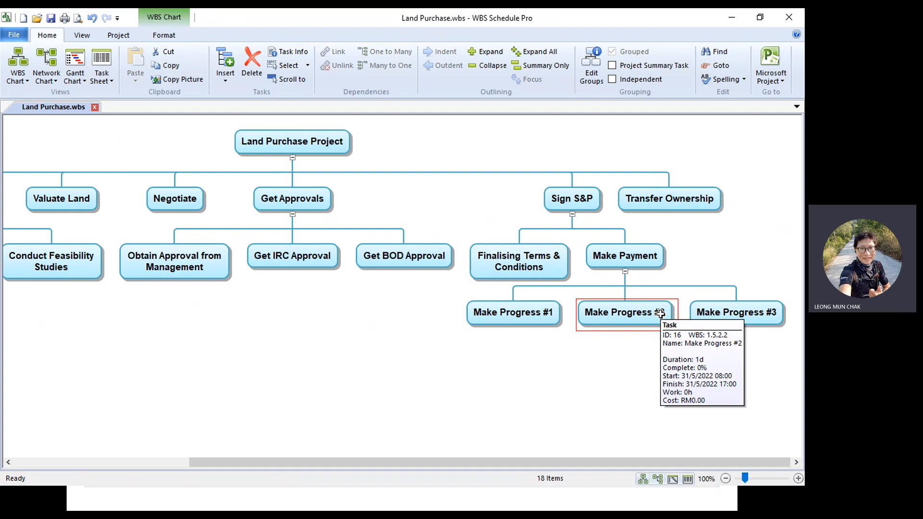
left_click(531, 312)
mouse_move(531, 311)
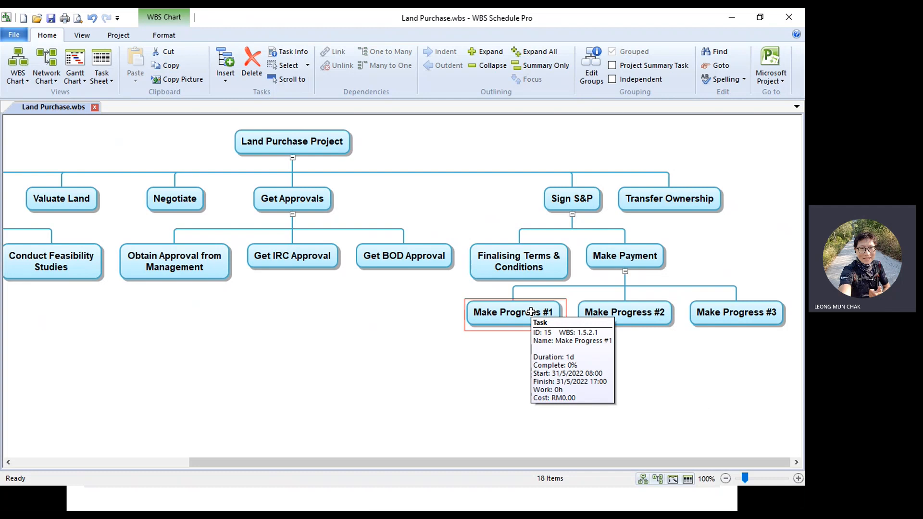
key("Delete")
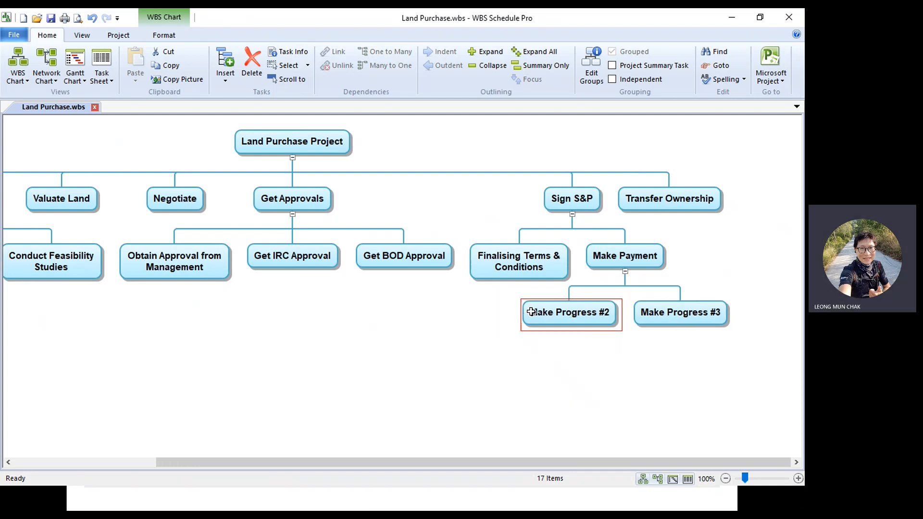
key("Delete")
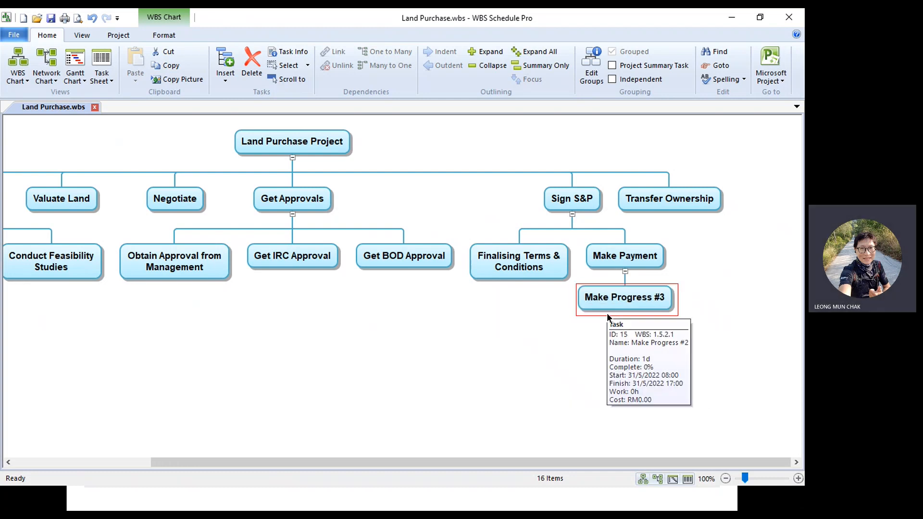
key("Delete")
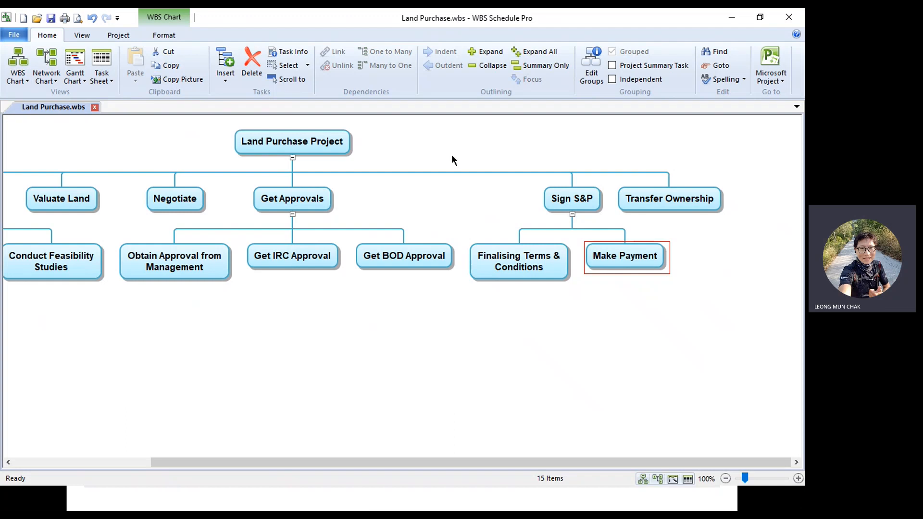
Display the work breakdown structure in the WBS Chart View Compact layout at 200% zoom.
left_click_drag(423, 462, 286, 488)
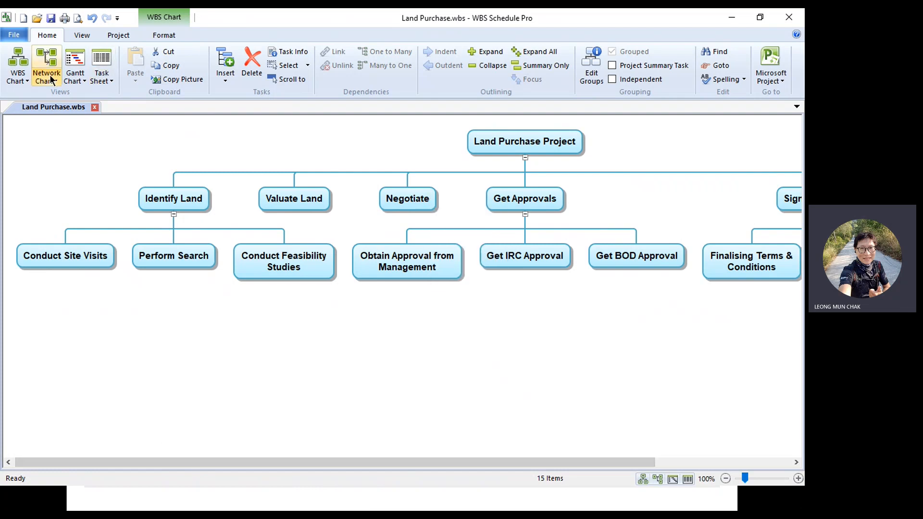
left_click(26, 81)
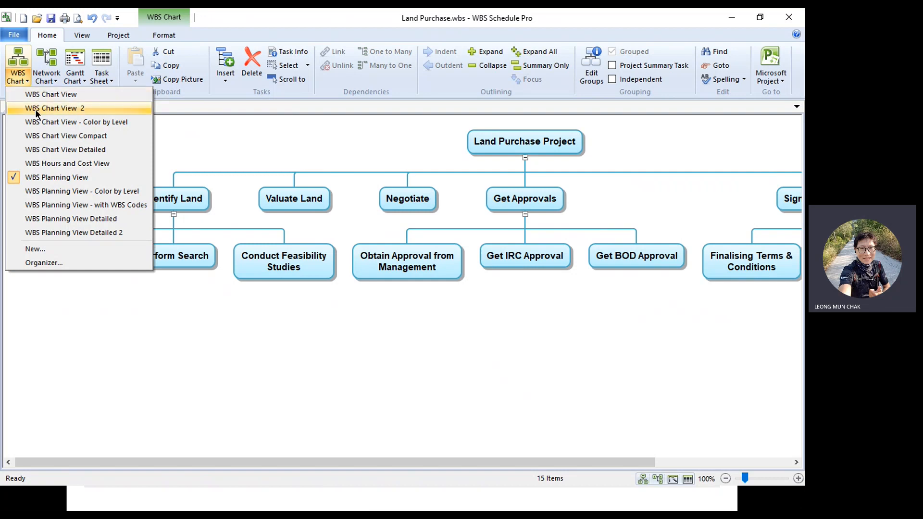
left_click(36, 136)
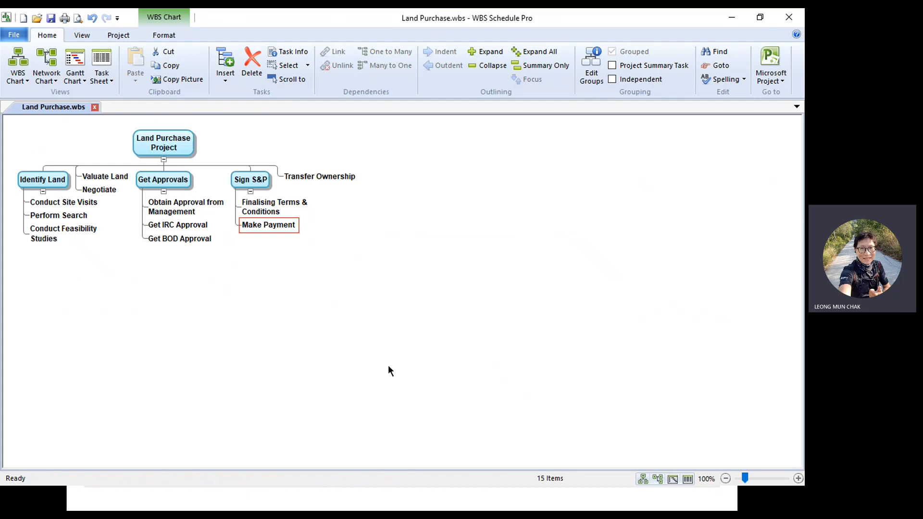
left_click(799, 479)
left_click(798, 478)
left_click(799, 478)
left_click(798, 479)
left_click(799, 478)
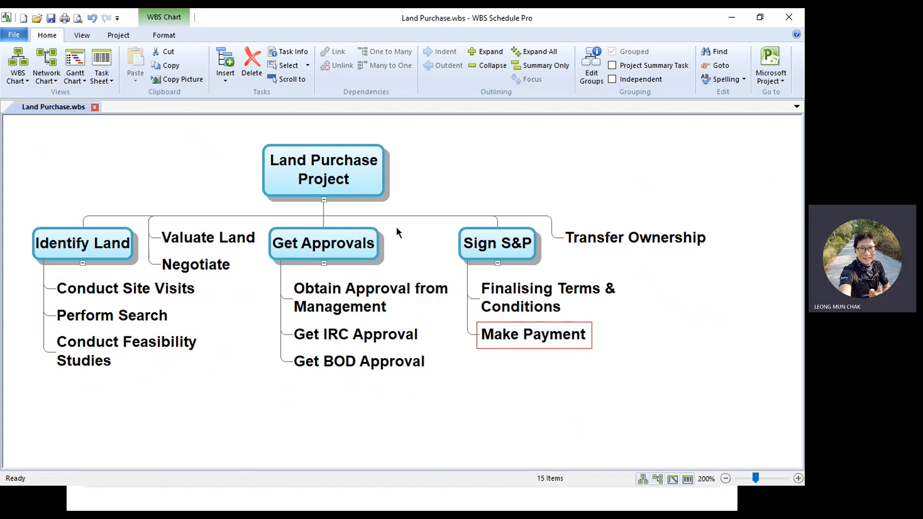
Save the compact chart as a PNG picture named "wbs pic" in the Documents folder.
left_click(356, 177)
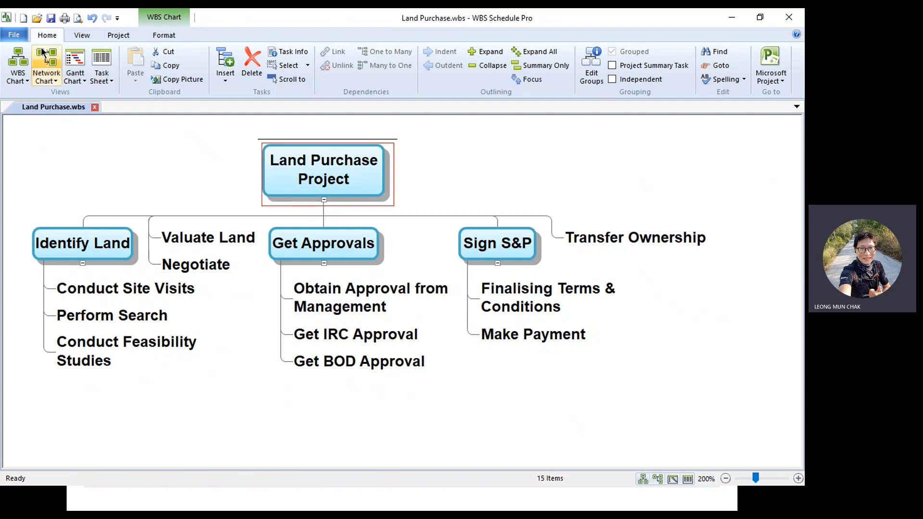
left_click(19, 34)
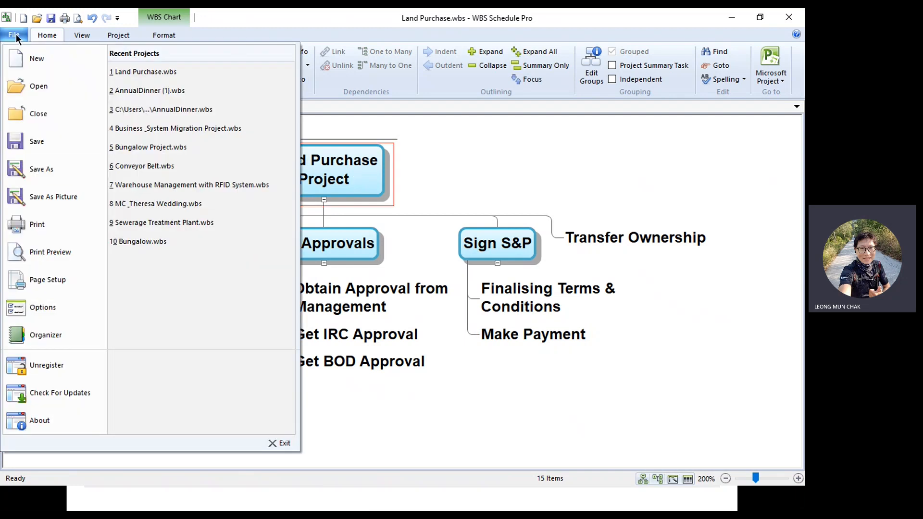
left_click(57, 198)
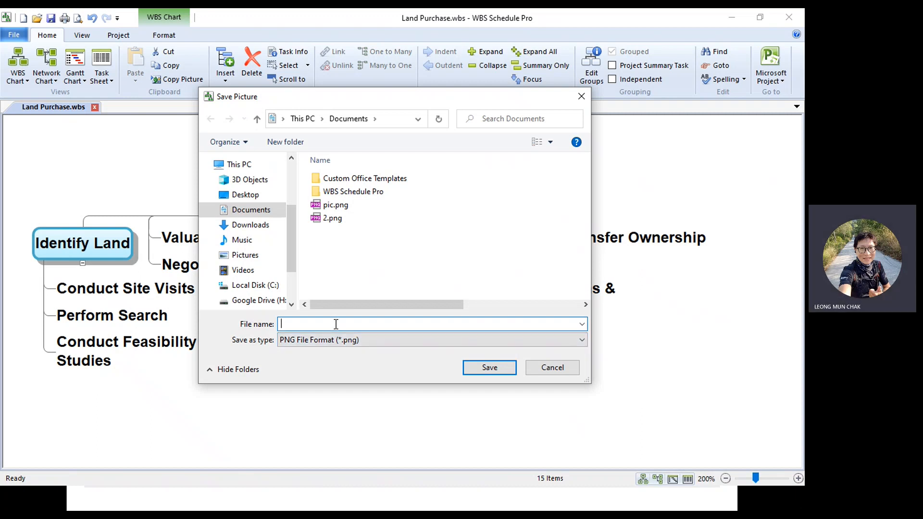
type("wbs pic")
key("Return")
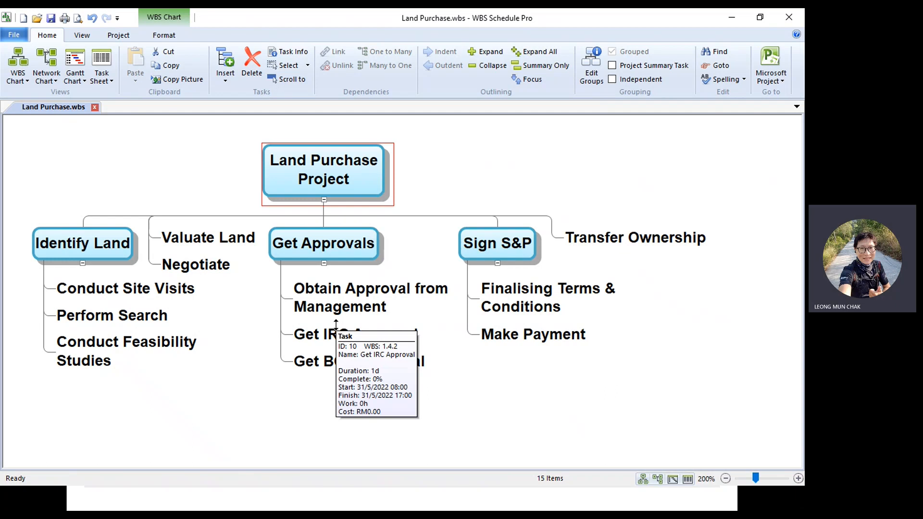
Switch to PowerPoint and choose the Geometric color block theme for a new presentation.
key("alt+Tab")
key("alt+Tab")
key("alt+Tab")
key("alt+Tab")
key("alt+Tab")
key("alt+Tab")
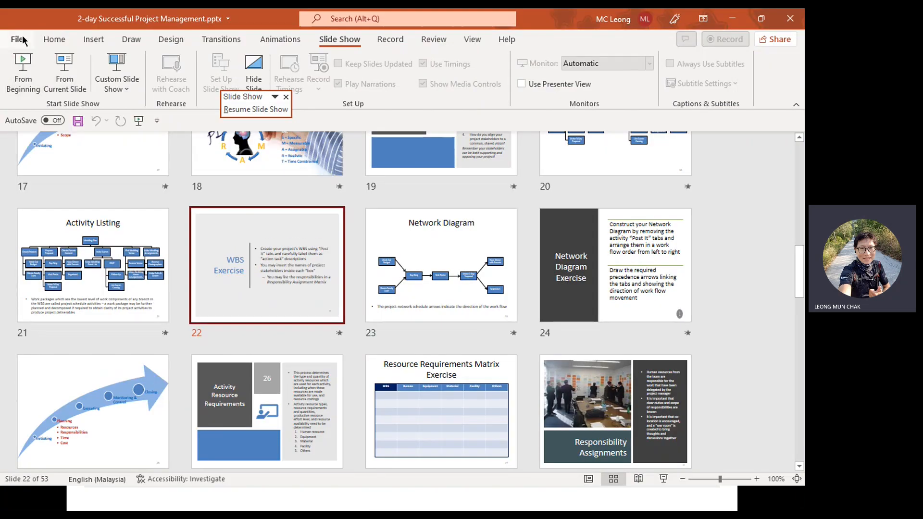
left_click(17, 37)
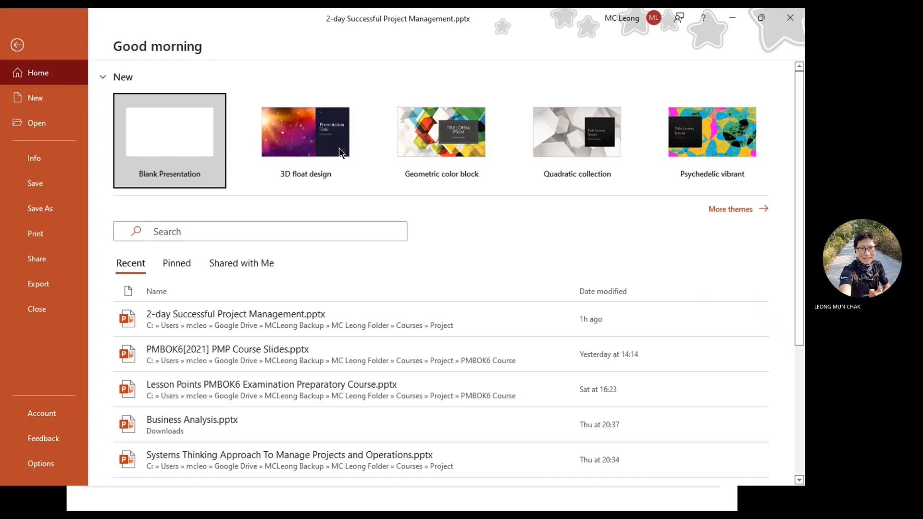
left_click(436, 145)
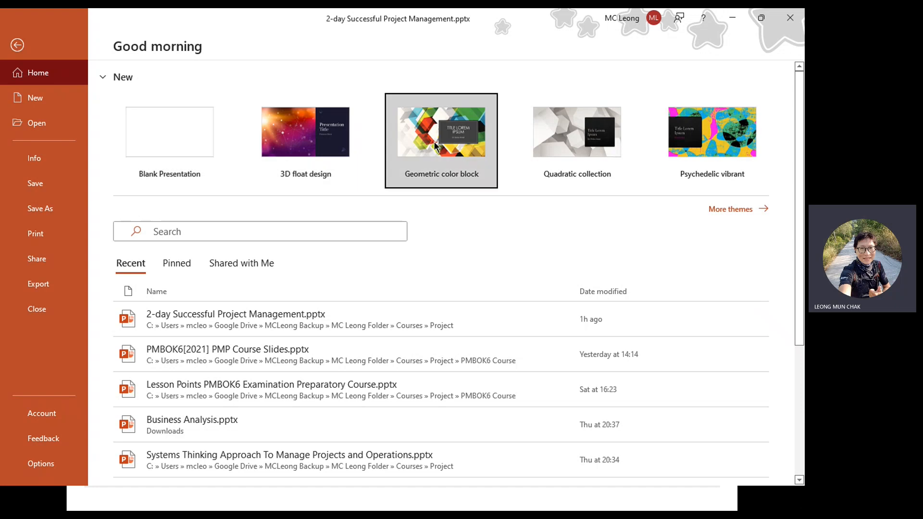
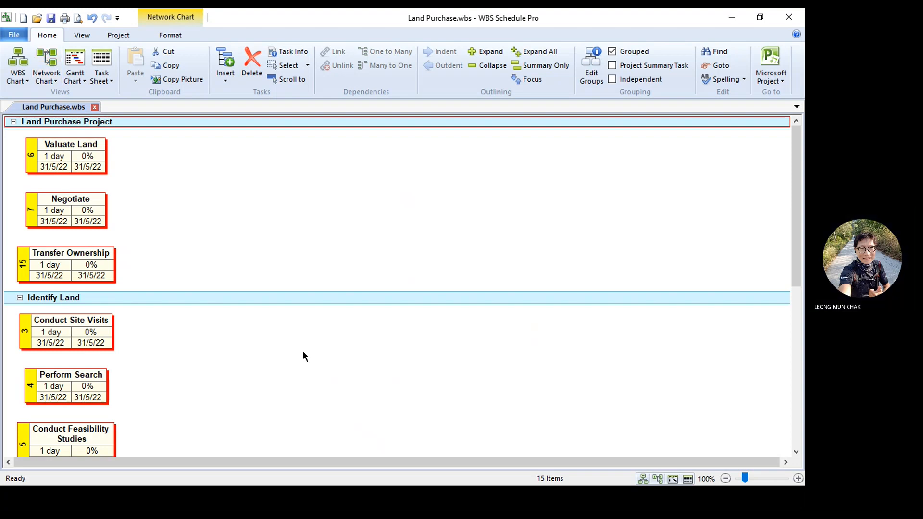
Examine the network chart's task boxes at 120% zoom, including the Identify Land and Get Approvals groups.
left_click(726, 479)
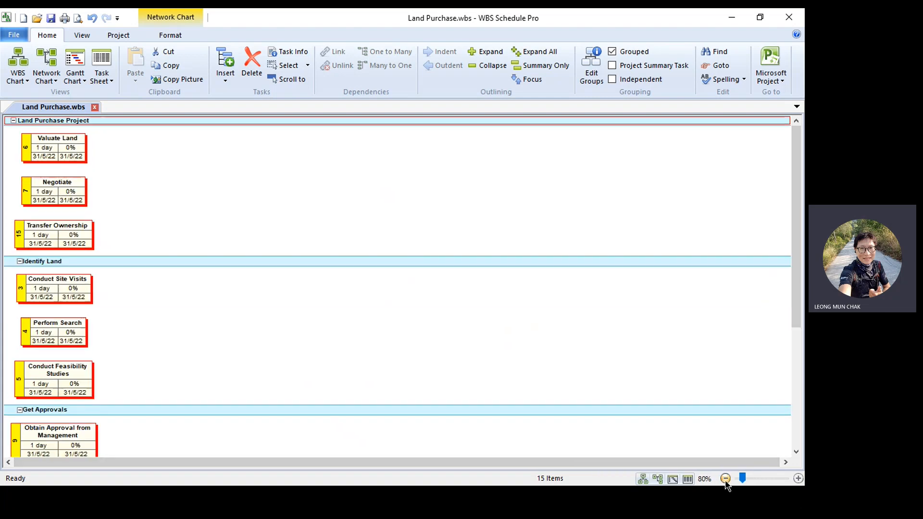
left_click(726, 479)
left_click(726, 479)
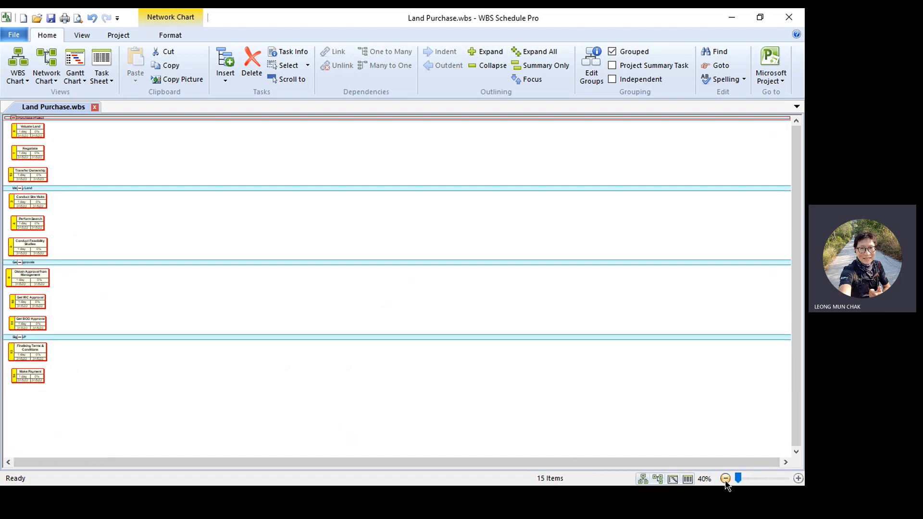
left_click(799, 479)
left_click(798, 479)
left_click(798, 479)
left_click(799, 479)
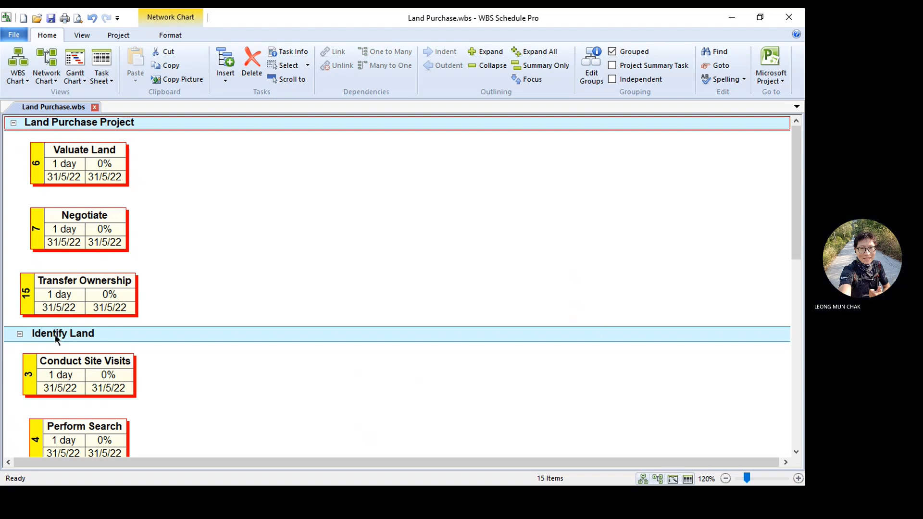
mouse_move(99, 371)
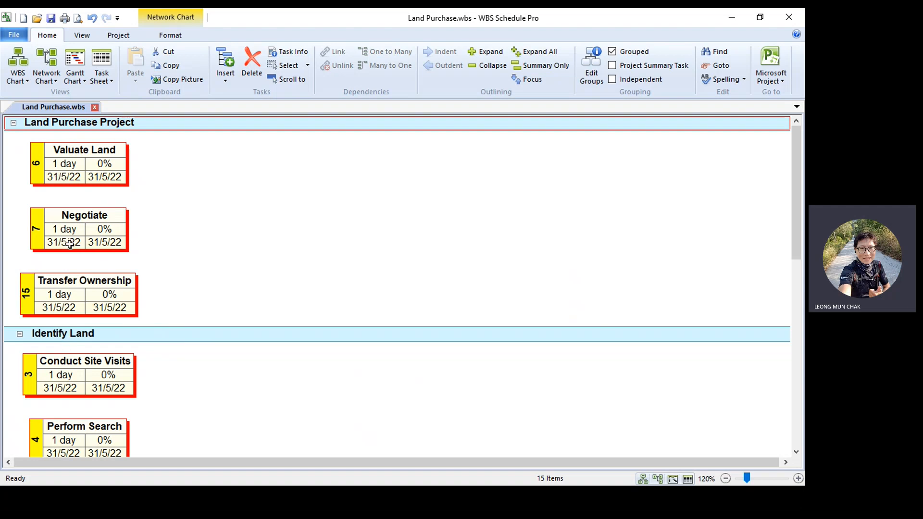
mouse_move(70, 244)
scroll(80, 258, "down", 5)
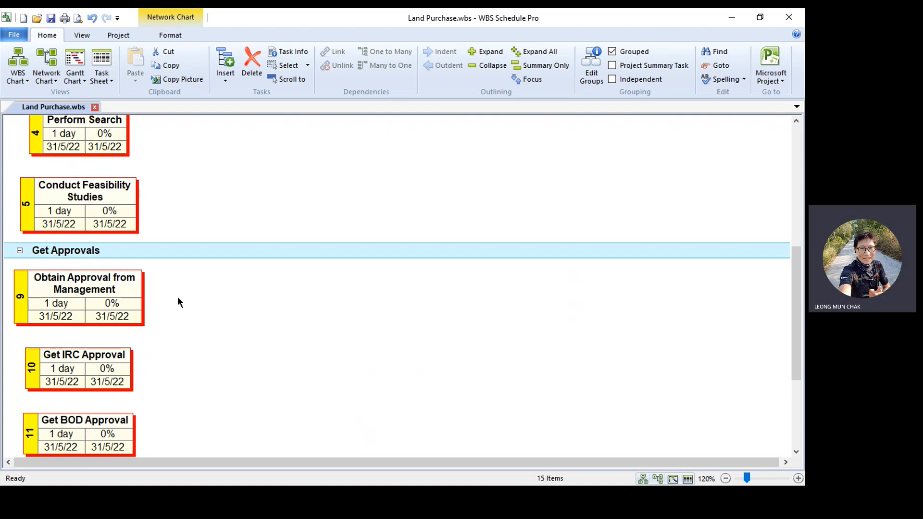
left_click(118, 291)
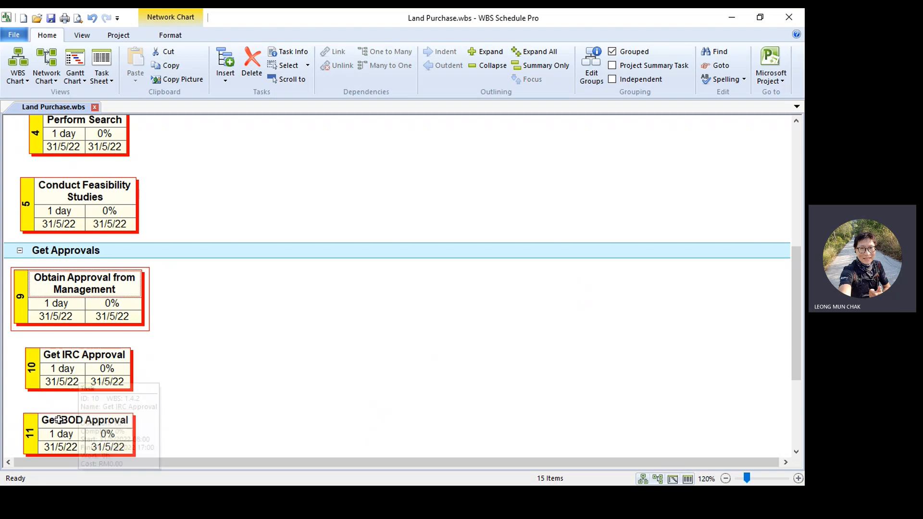
mouse_move(51, 434)
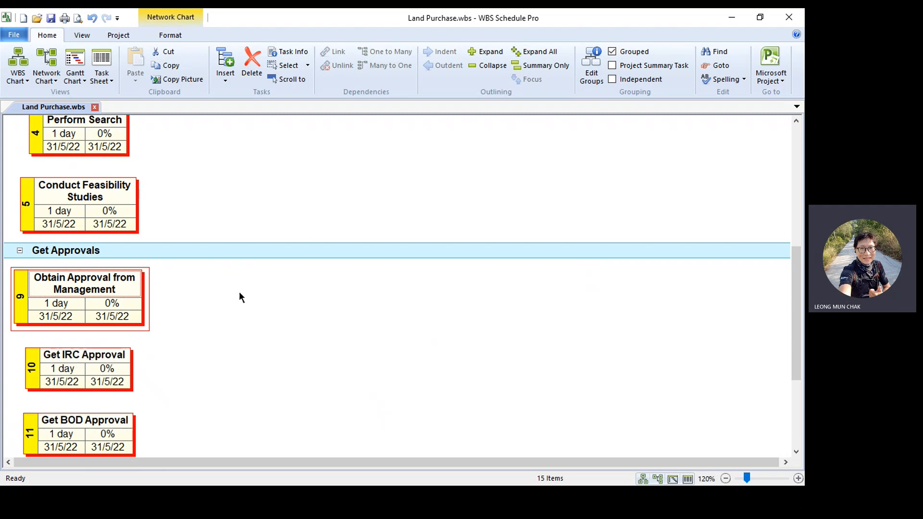
Look through all groups of the network chart down to Sign S&P, and return to the tasks directly under Land Purchase Project.
left_click(797, 121)
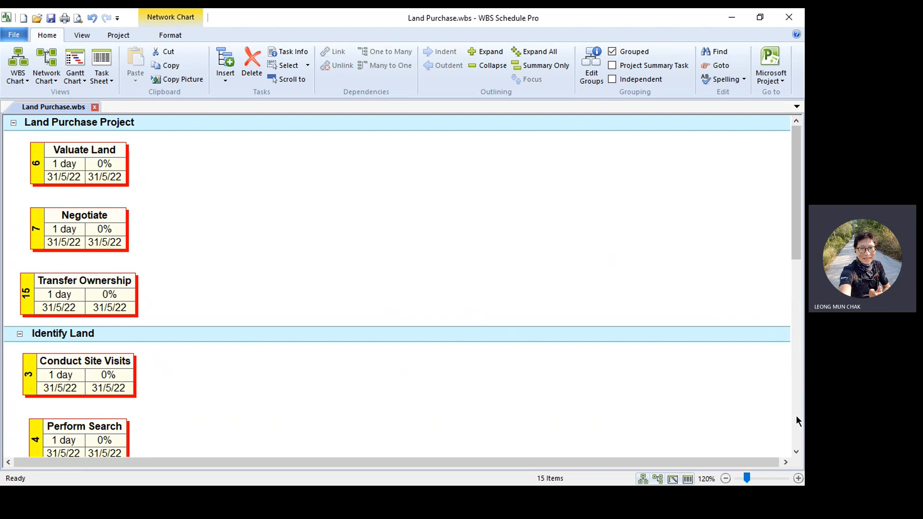
left_click(797, 452)
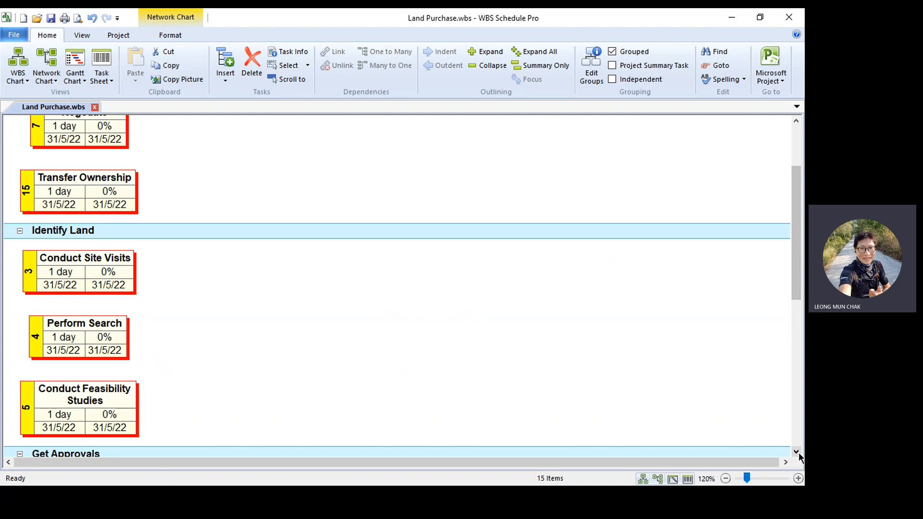
left_click(797, 453)
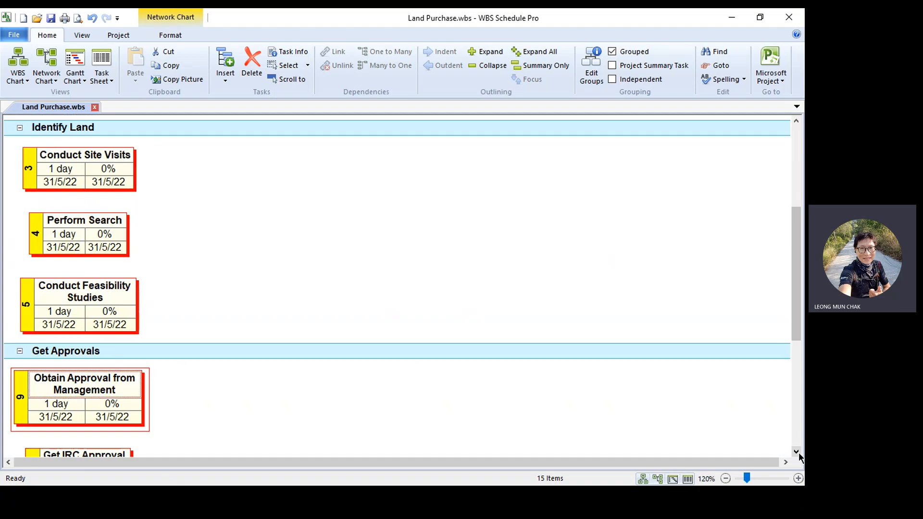
left_click(797, 453)
left_click(797, 452)
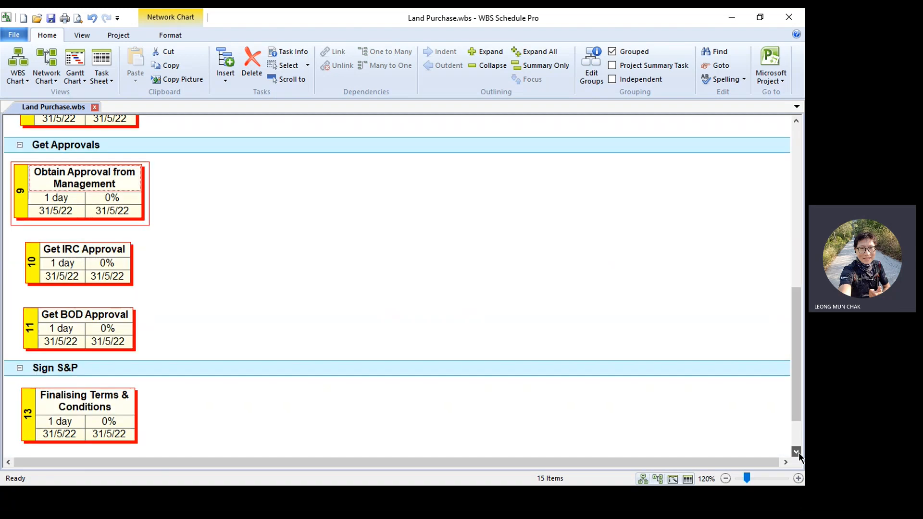
left_click(797, 453)
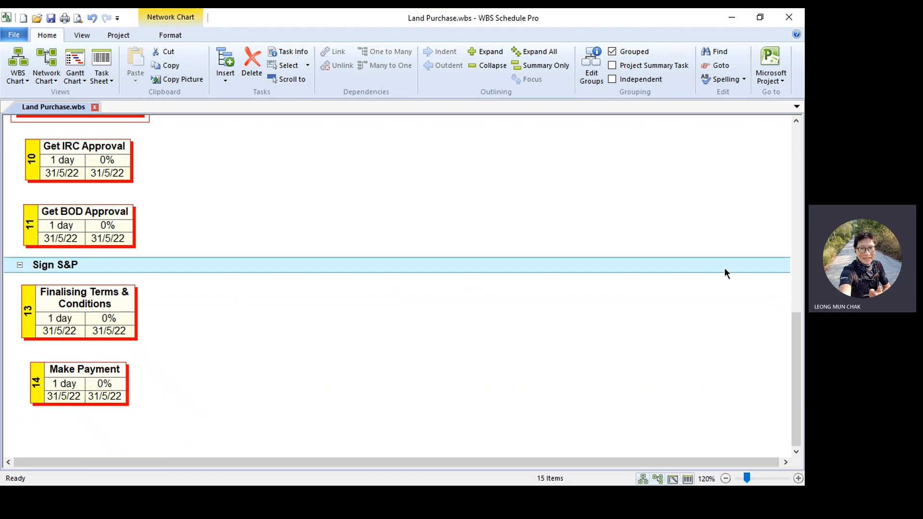
left_click(796, 123)
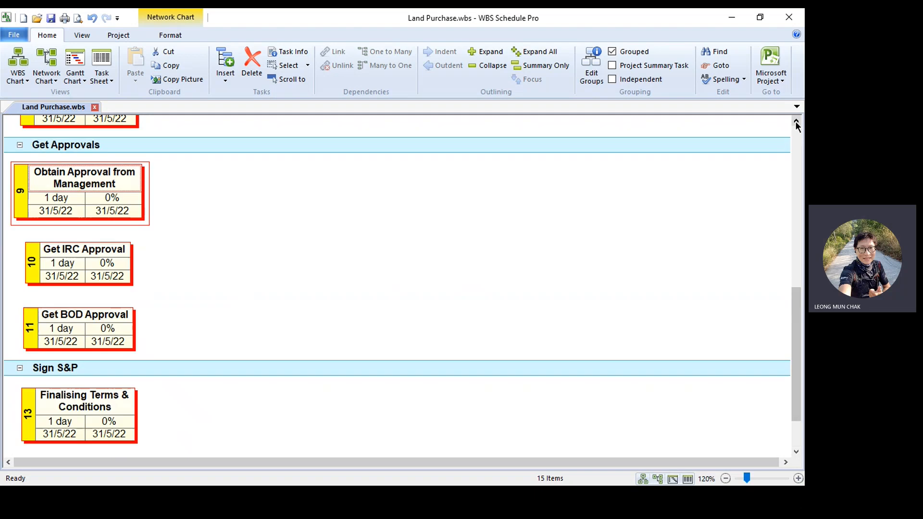
left_click(797, 123)
left_click(796, 124)
left_click(796, 123)
left_click(796, 123)
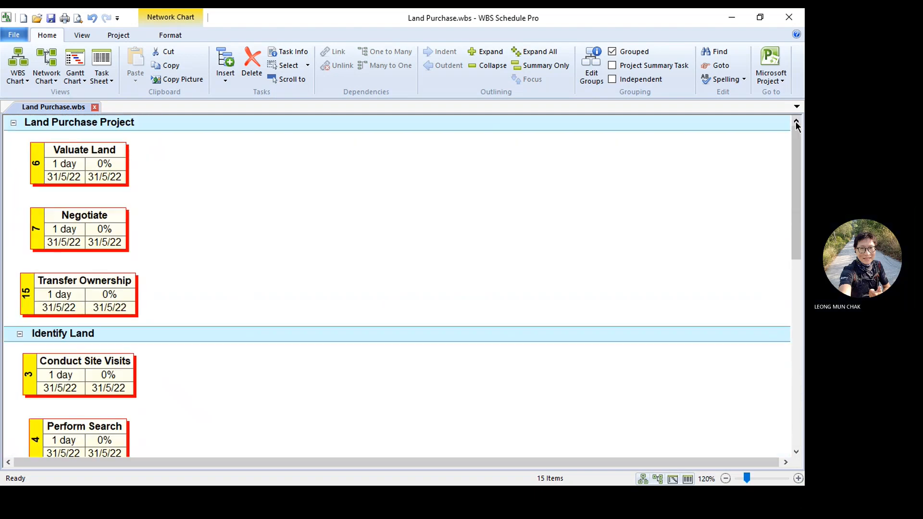
mouse_move(104, 160)
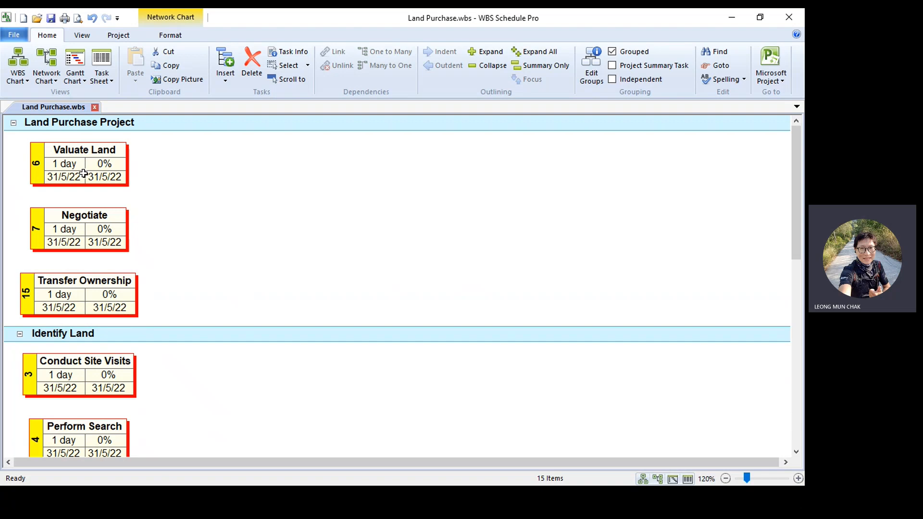
mouse_move(78, 296)
Link Conduct Site Visits to Perform Search as its successor in the Identify Land group of the network chart.
left_click_drag(797, 217, 797, 268)
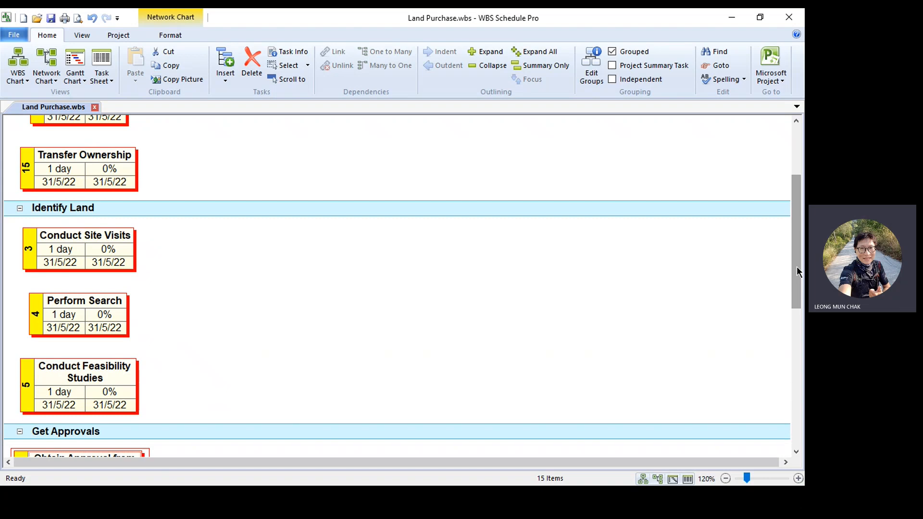
mouse_move(96, 250)
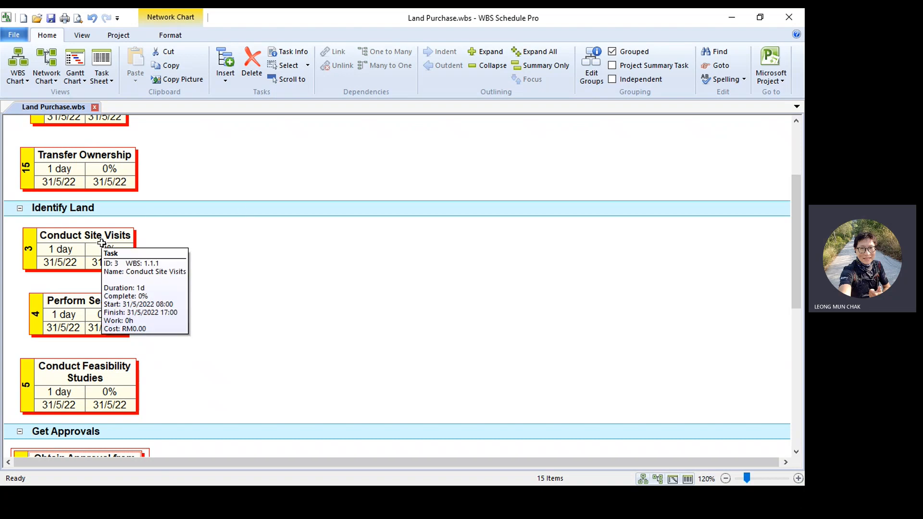
left_click(101, 243)
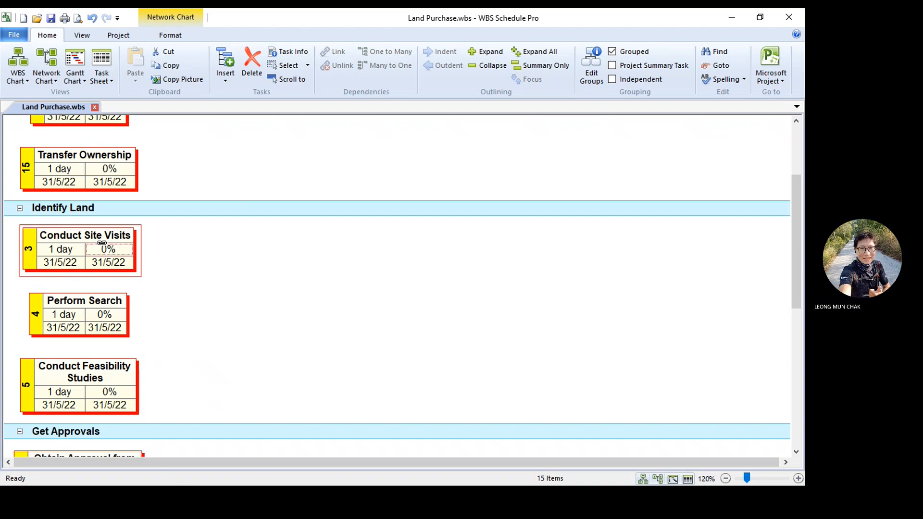
left_click_drag(102, 243, 126, 298)
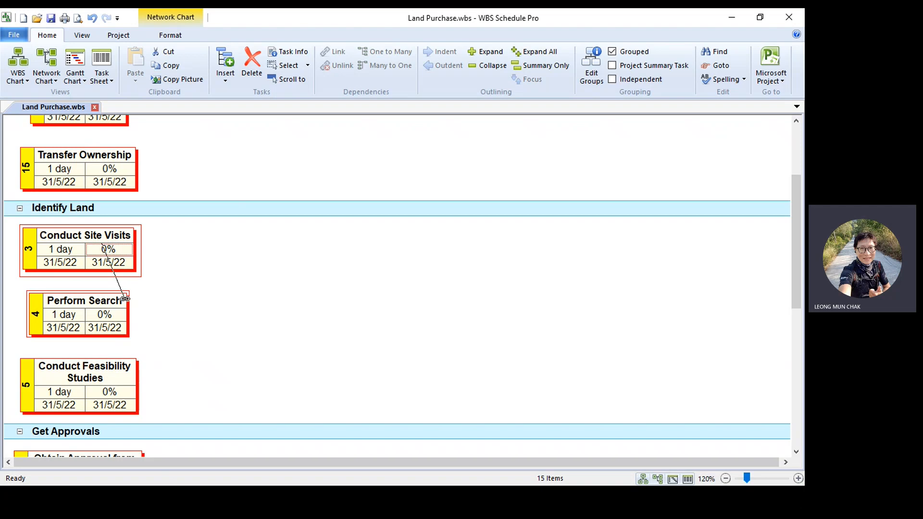
left_click_drag(125, 299, 125, 299)
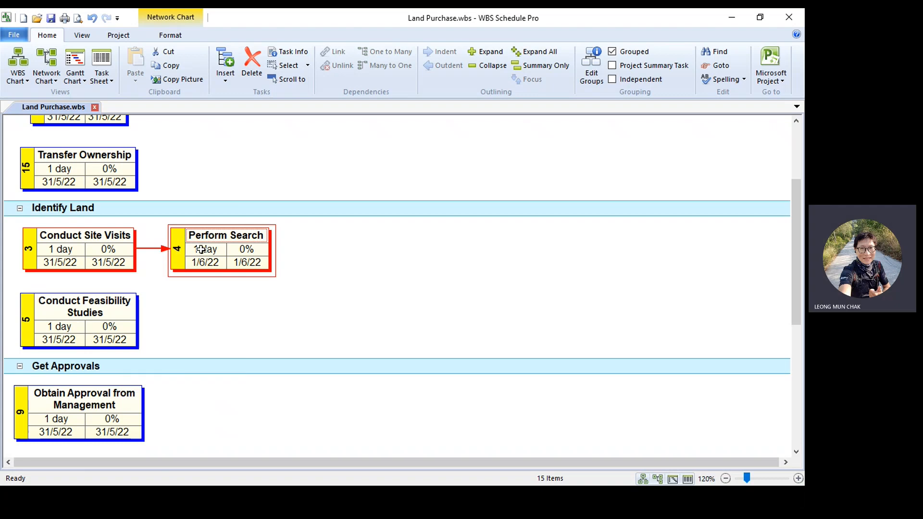
Link Perform Search to Conduct Feasibility Studies as its successor in the Identify Land group.
mouse_move(201, 249)
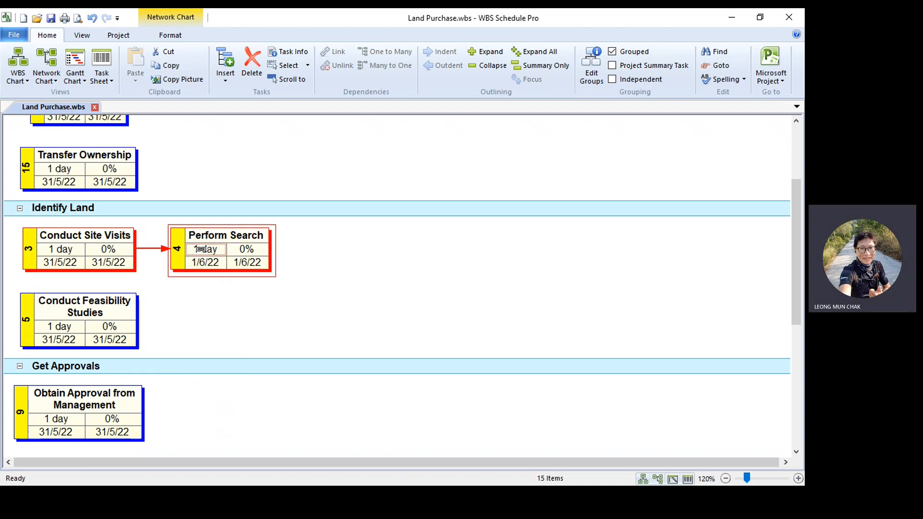
left_click_drag(201, 249, 117, 313)
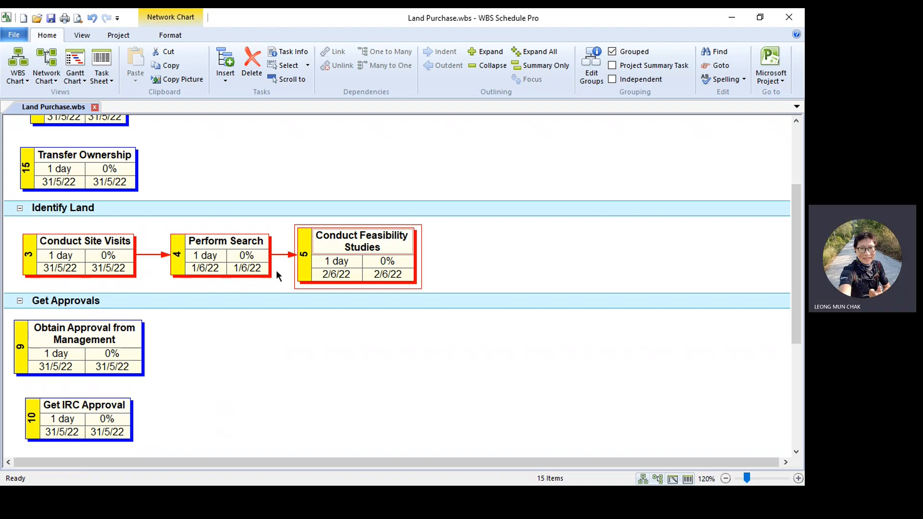
left_click_drag(793, 271, 783, 213)
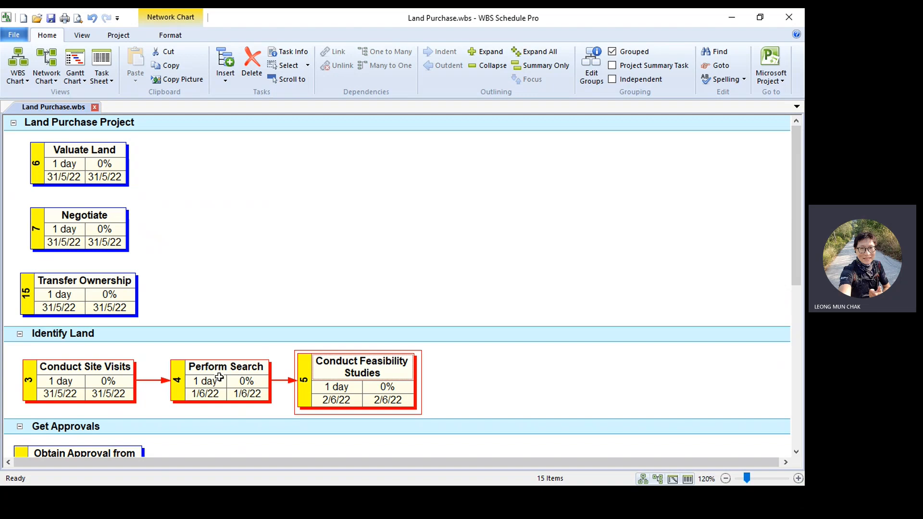
Unlink Perform Search from Conduct Feasibility Studies in the Identify Land group.
mouse_move(236, 377)
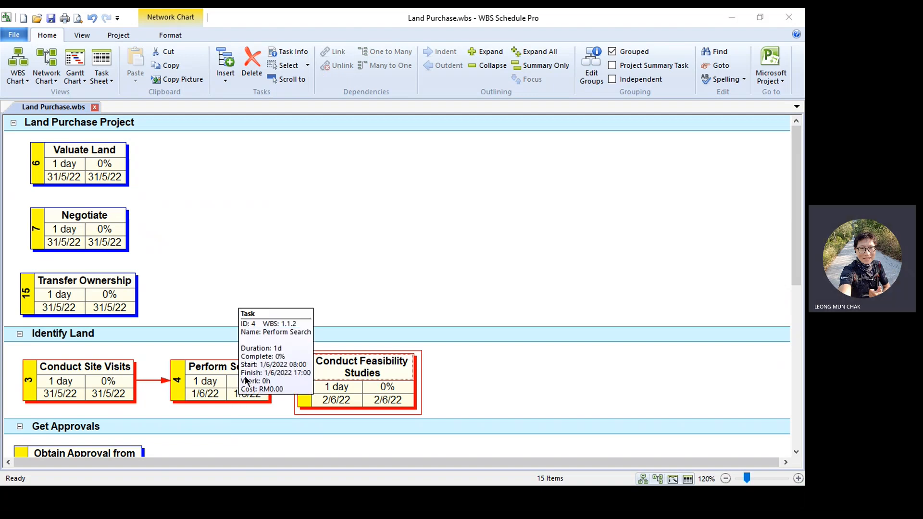
left_click(221, 385)
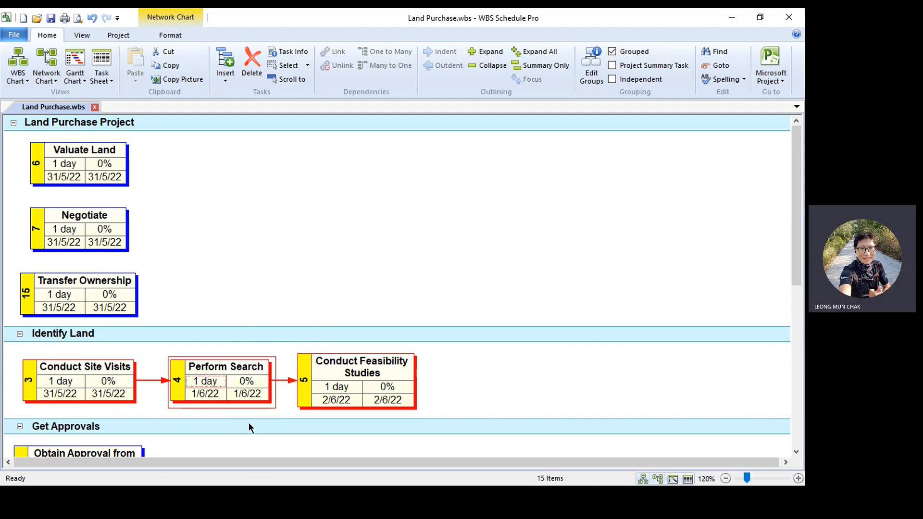
left_click(358, 386, "ctrl")
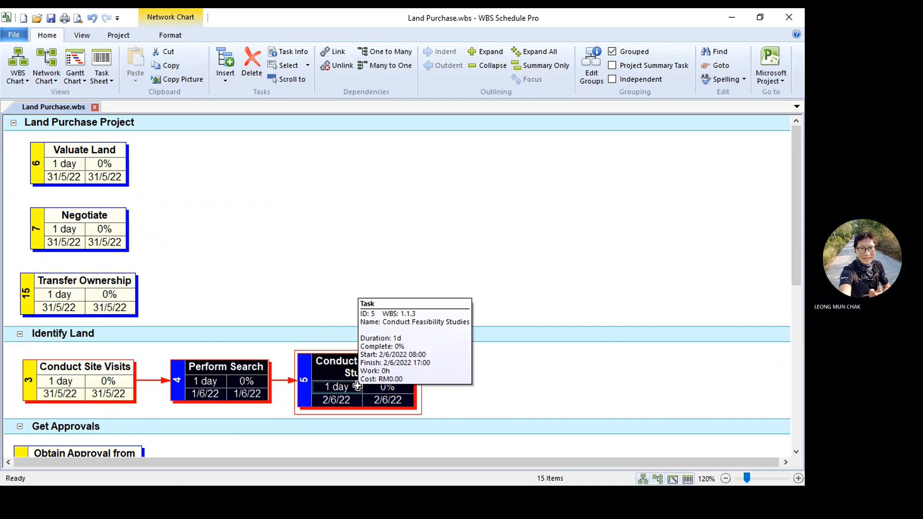
left_click(335, 338)
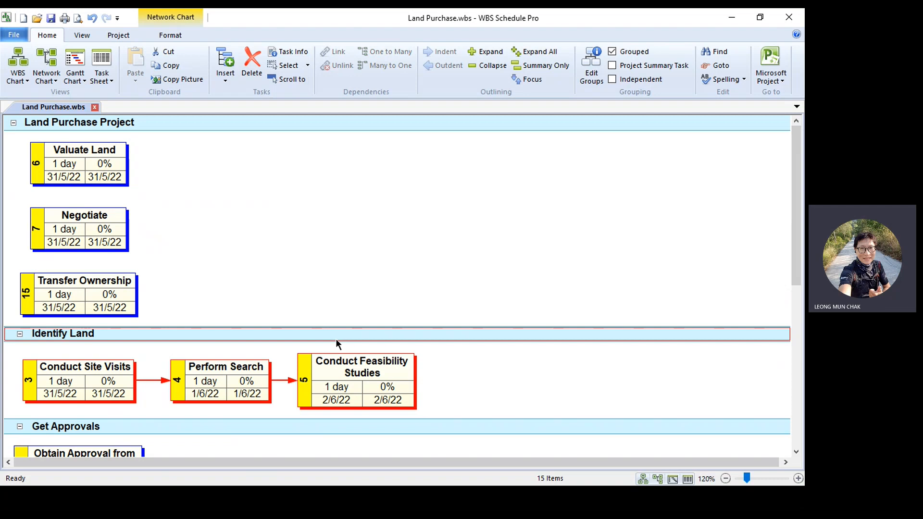
left_click(210, 380)
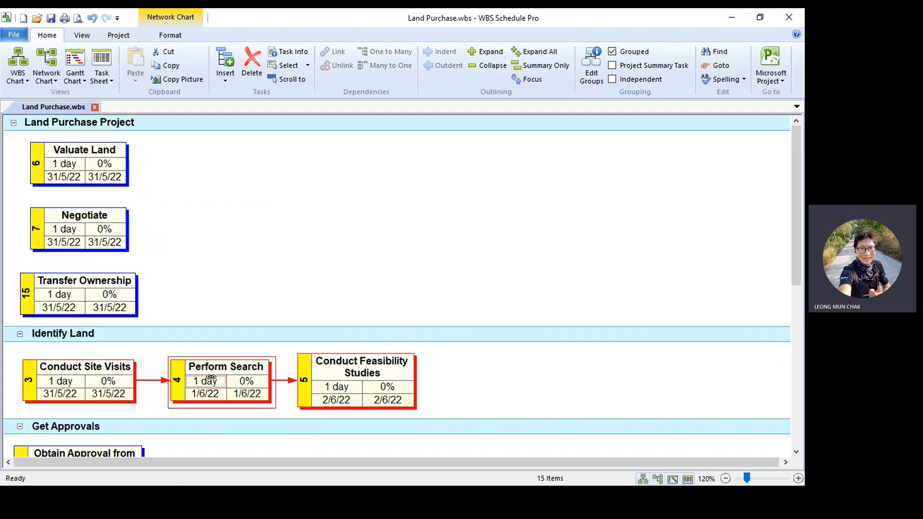
mouse_move(210, 378)
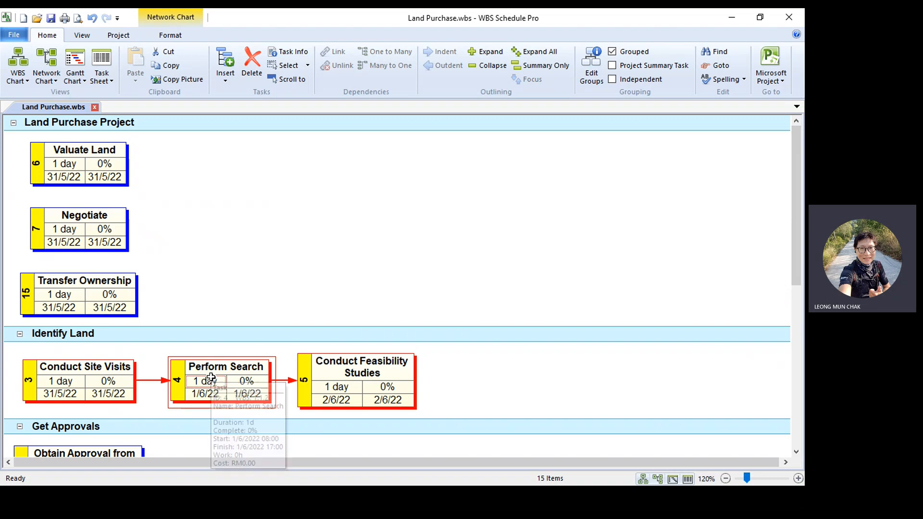
left_click(352, 368, "ctrl")
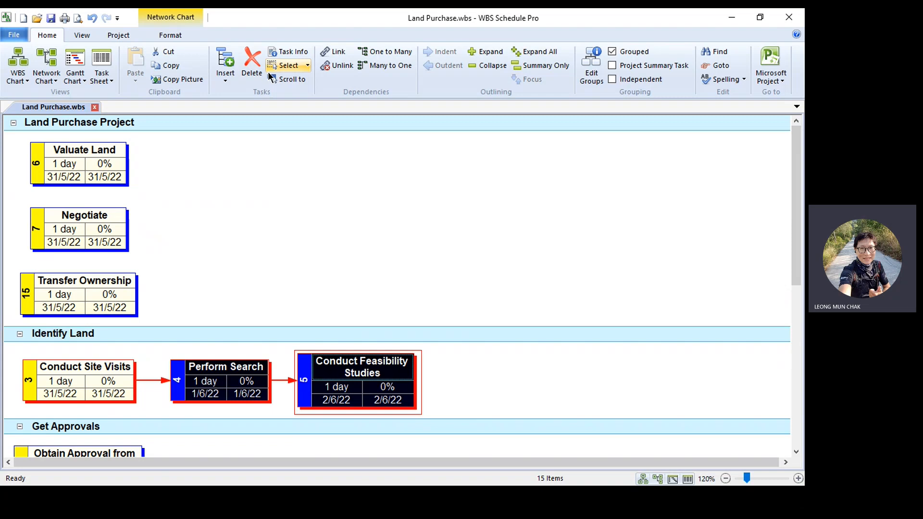
left_click(342, 67)
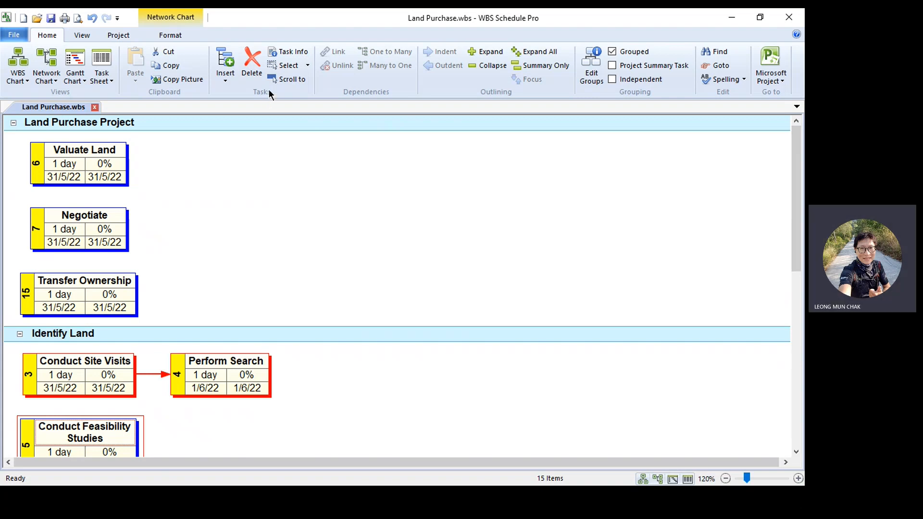
Link Perform Search to both Valuate Land and Conduct Feasibility Studies as parallel successors.
left_click(206, 366)
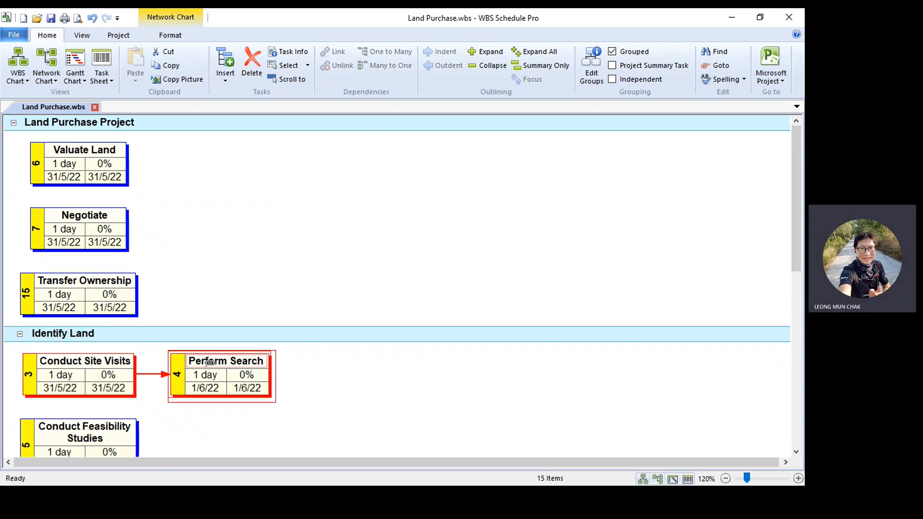
left_click_drag(207, 366, 95, 163)
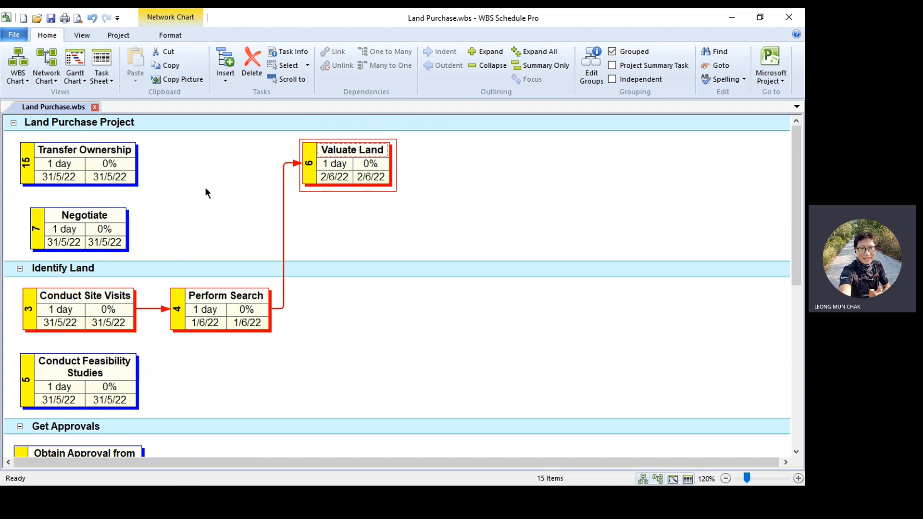
left_click(191, 311)
left_click_drag(191, 311, 121, 376)
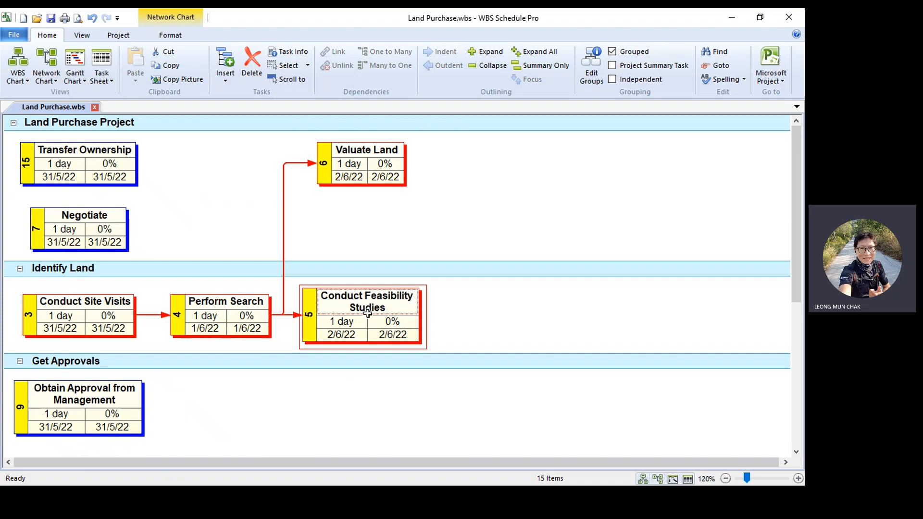
Remove the dependency between Perform Search and Conduct Feasibility Studies.
mouse_move(367, 314)
left_click(216, 301)
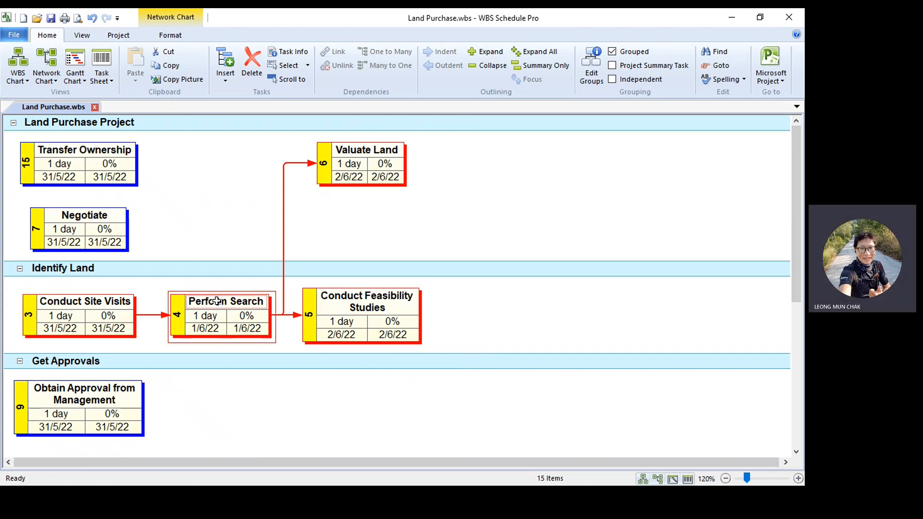
left_click(351, 310, "ctrl")
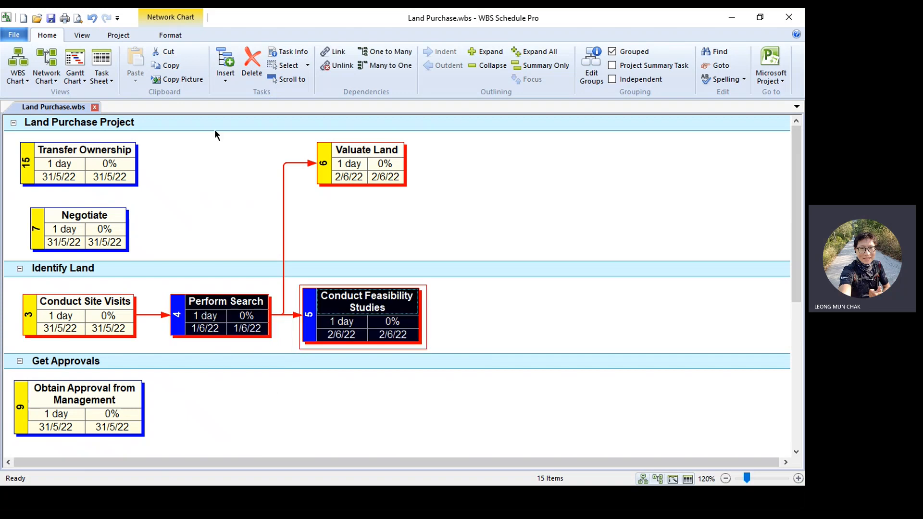
left_click(328, 66)
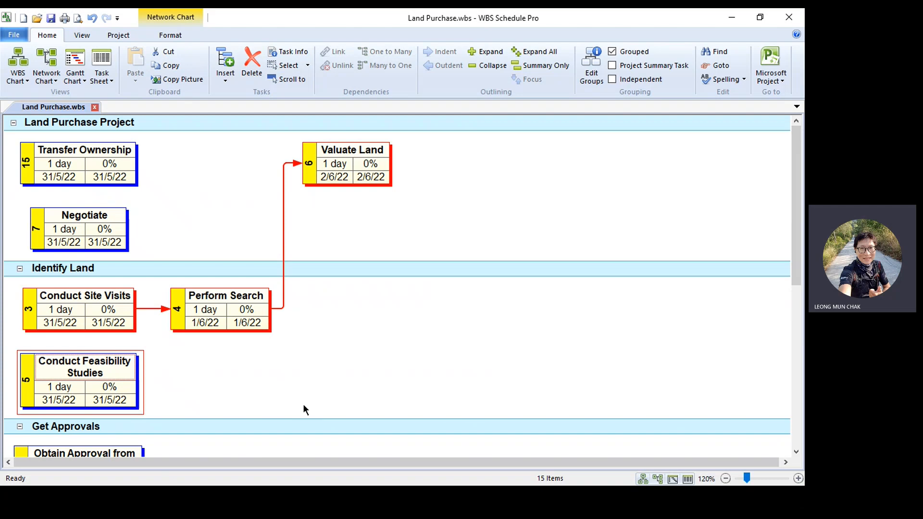
Replace the link from Perform Search to Valuate Land with a link from Perform Search to Conduct Feasibility Studies.
left_click(239, 302)
left_click(334, 176, "ctrl")
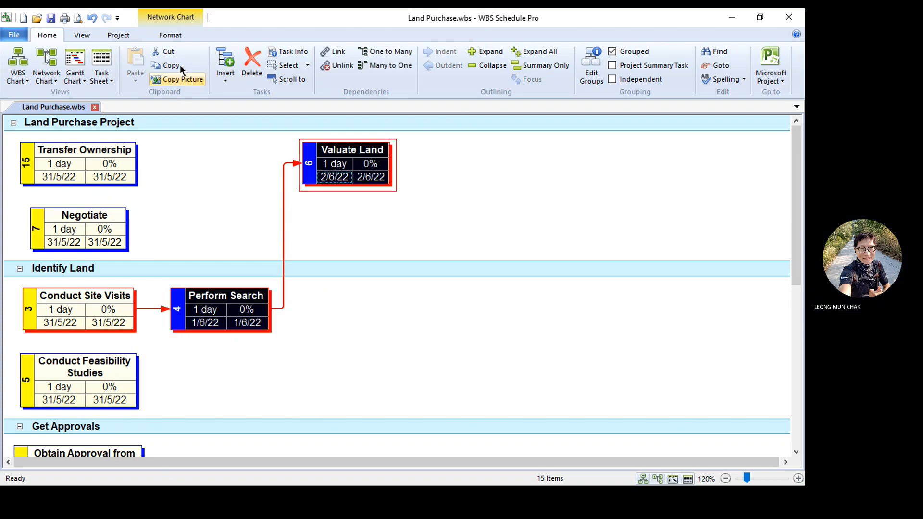
left_click(337, 65)
mouse_move(222, 380)
left_click_drag(223, 380, 119, 433)
Rename the Conduct Feasibility Studies task as Conduct Pre-Purchase Feasibility Studies.
mouse_move(323, 354)
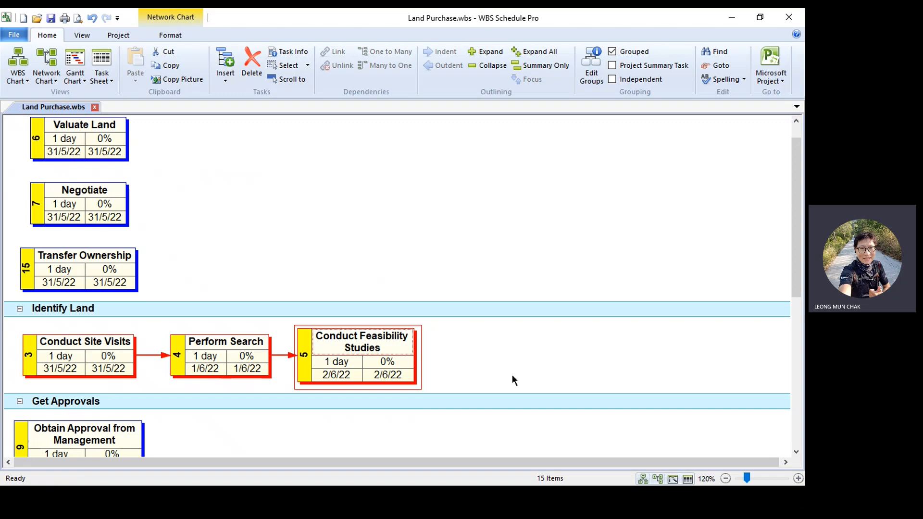
double_click(366, 347)
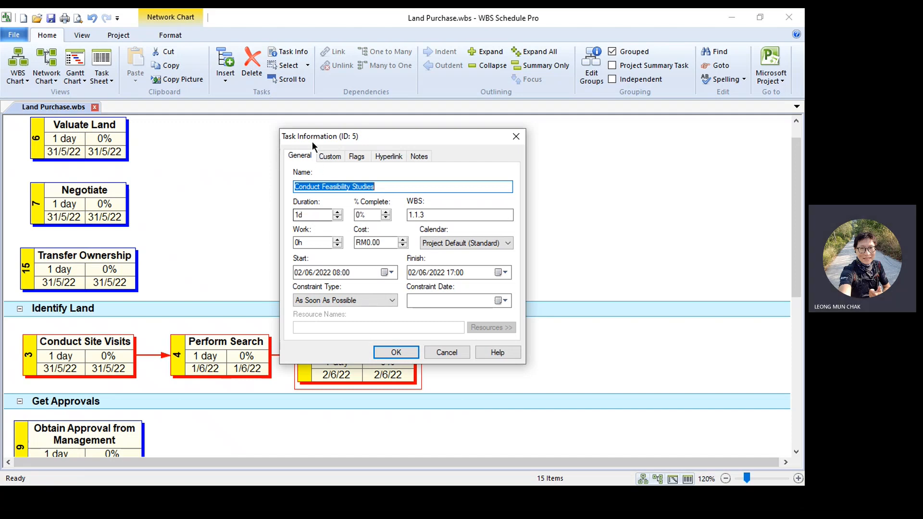
left_click(323, 186)
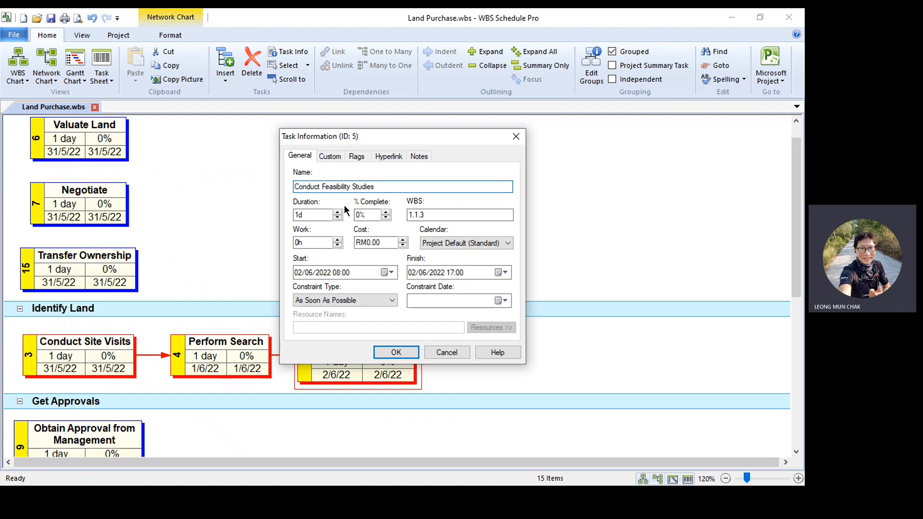
type("Pre-Purchase")
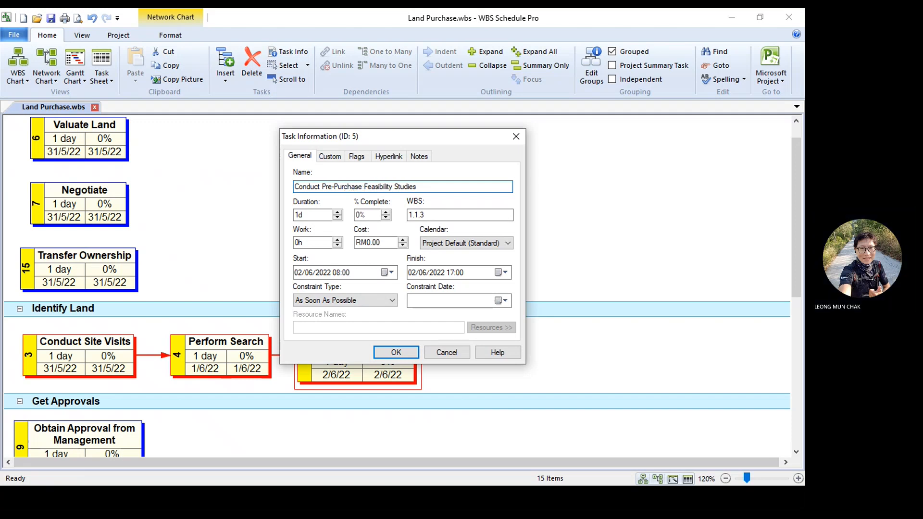
key("Return")
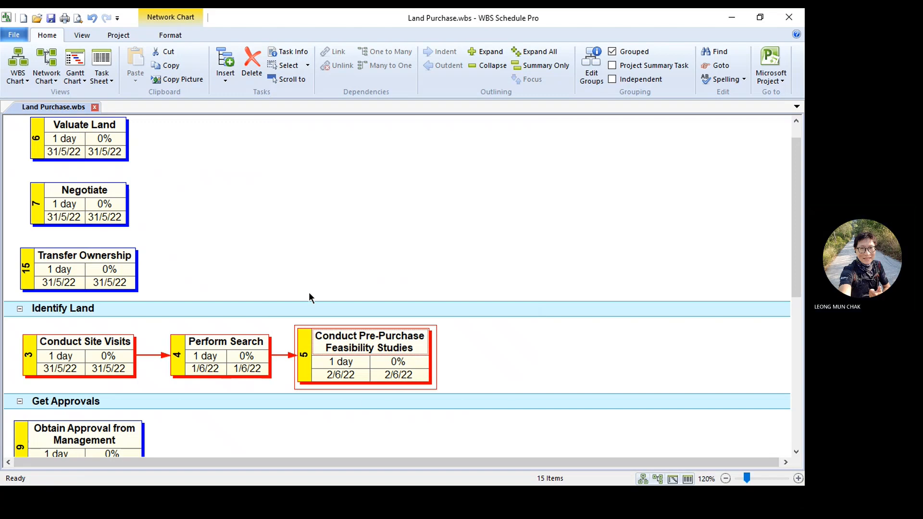
Link Conduct Pre-Purchase Feasibility Studies to Valuate Land, and check the renamed task in the WBS chart before returning to the network chart.
mouse_move(367, 350)
left_click_drag(367, 350, 105, 151)
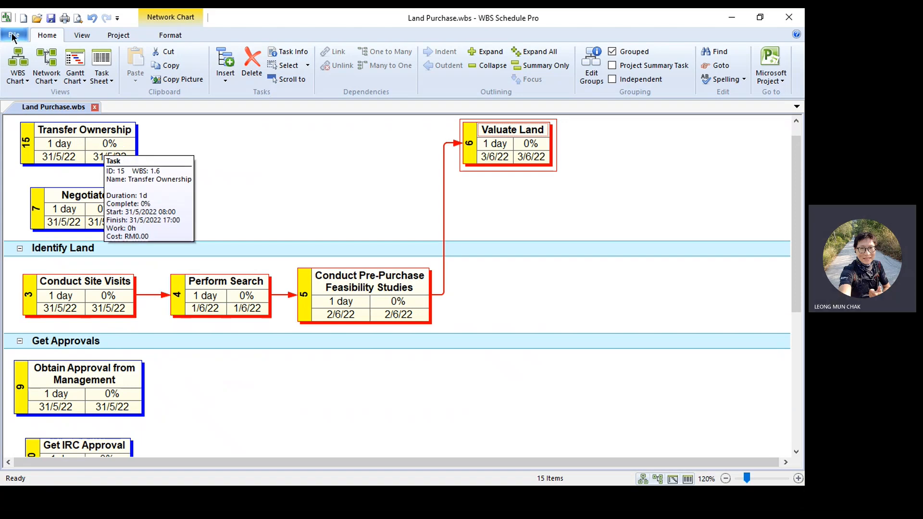
left_click(18, 64)
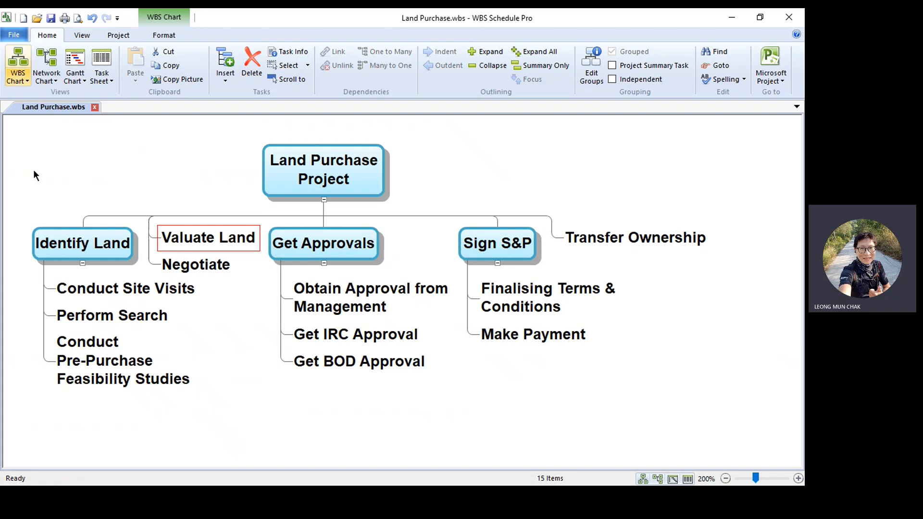
mouse_move(101, 368)
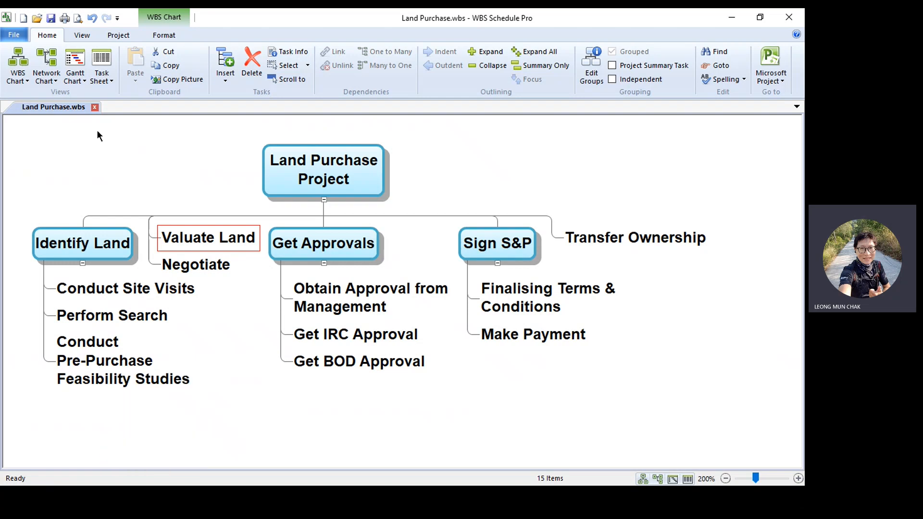
left_click(57, 82)
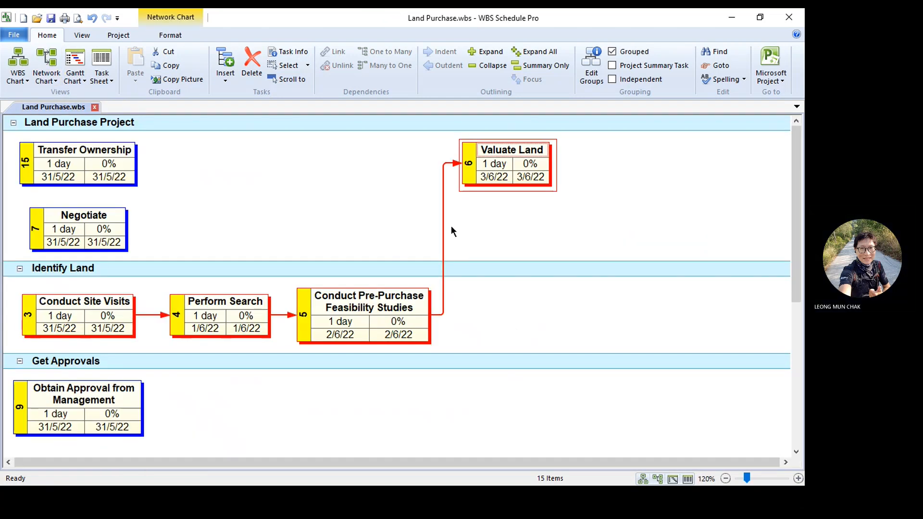
Link Valuate Land to Negotiate, and Negotiate to Obtain Approval from Management in the Get Approvals group.
mouse_move(496, 162)
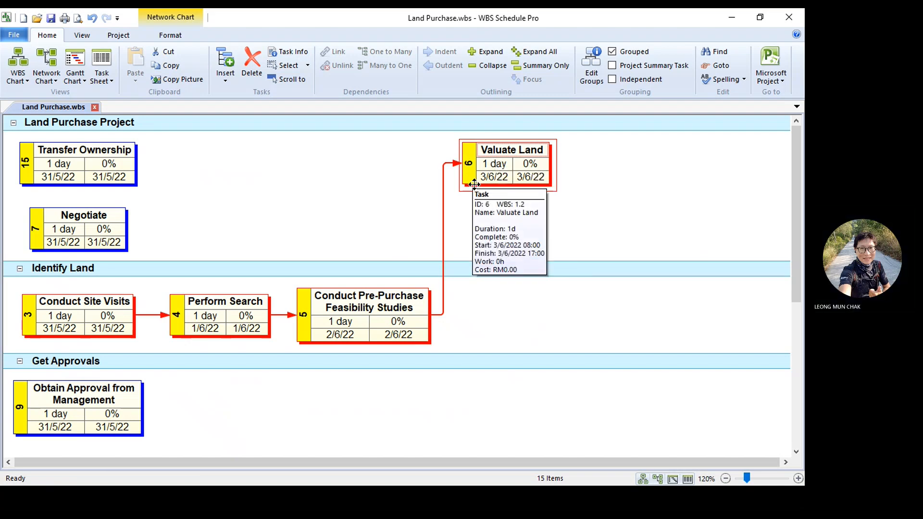
left_click_drag(498, 167, 96, 224)
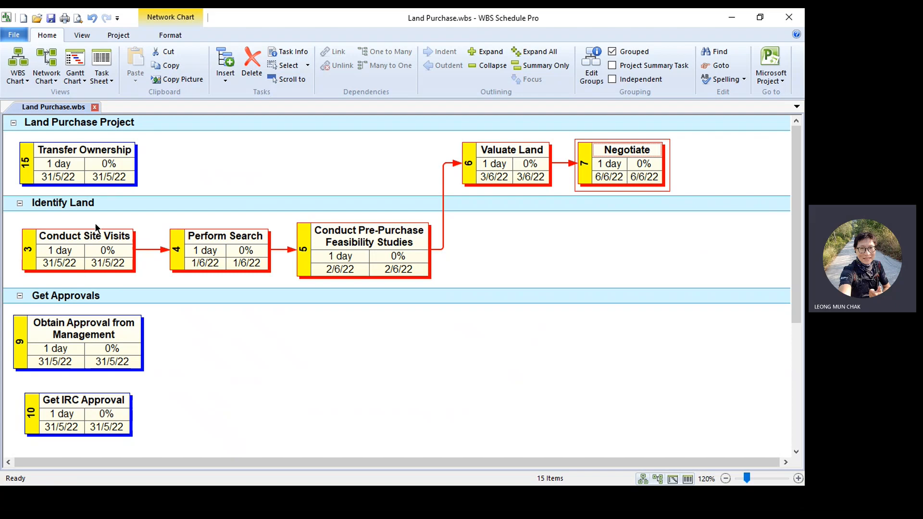
left_click_drag(624, 166, 111, 334)
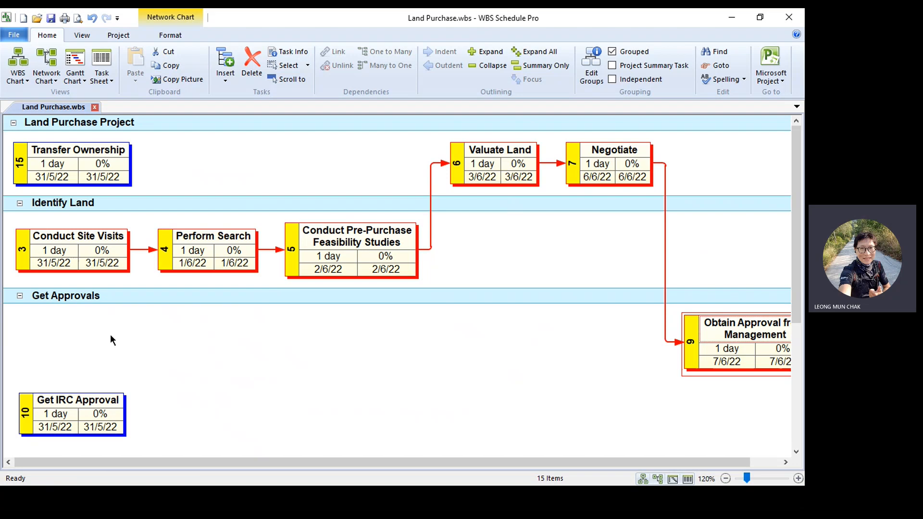
Link Obtain Approval from Management to Get IRC Approval, and Get IRC Approval to Get BOD Approval.
left_click_drag(733, 337, 81, 418)
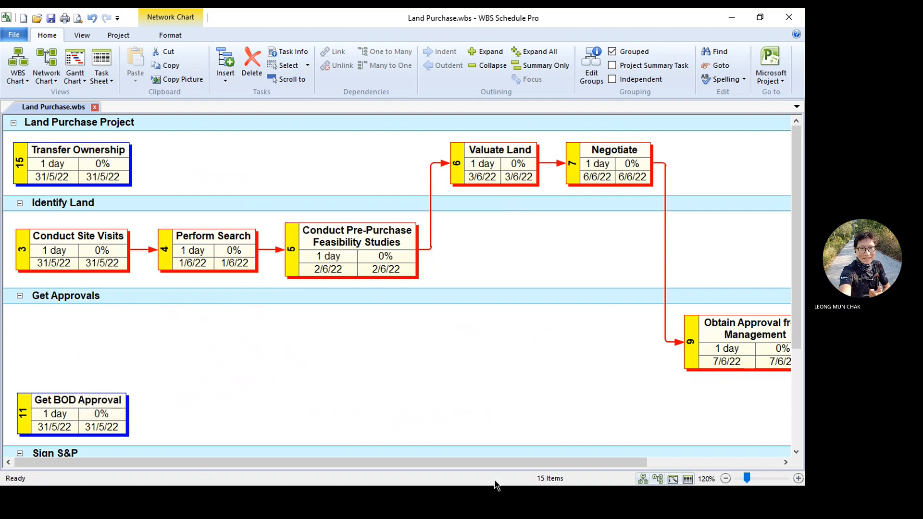
left_click_drag(520, 463, 653, 463)
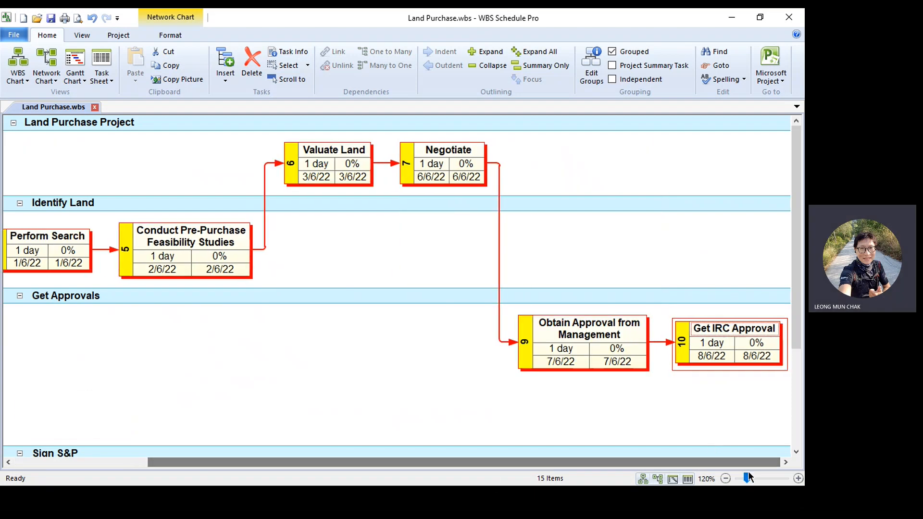
left_click(725, 478)
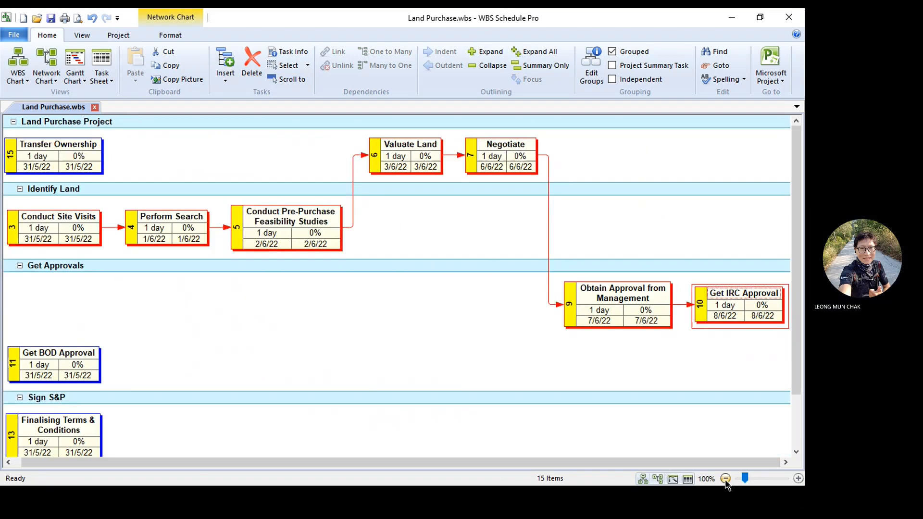
left_click(726, 479)
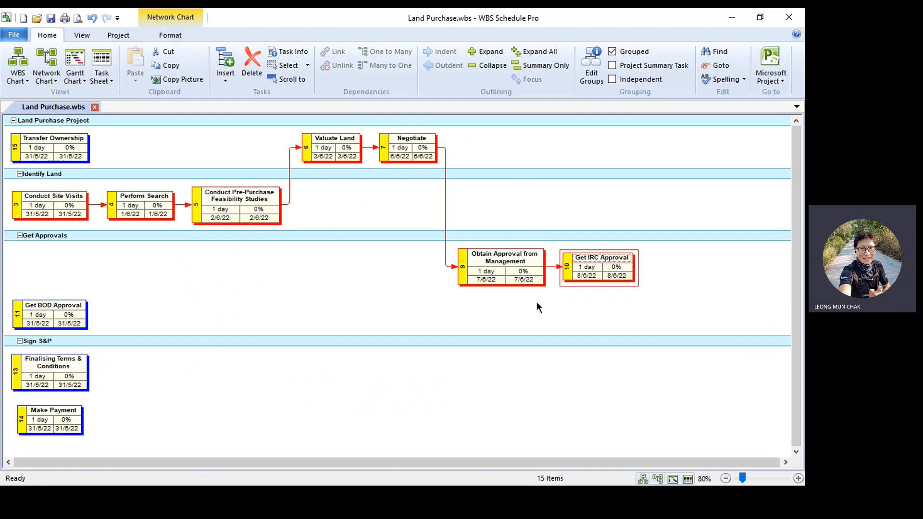
left_click_drag(586, 268, 61, 317)
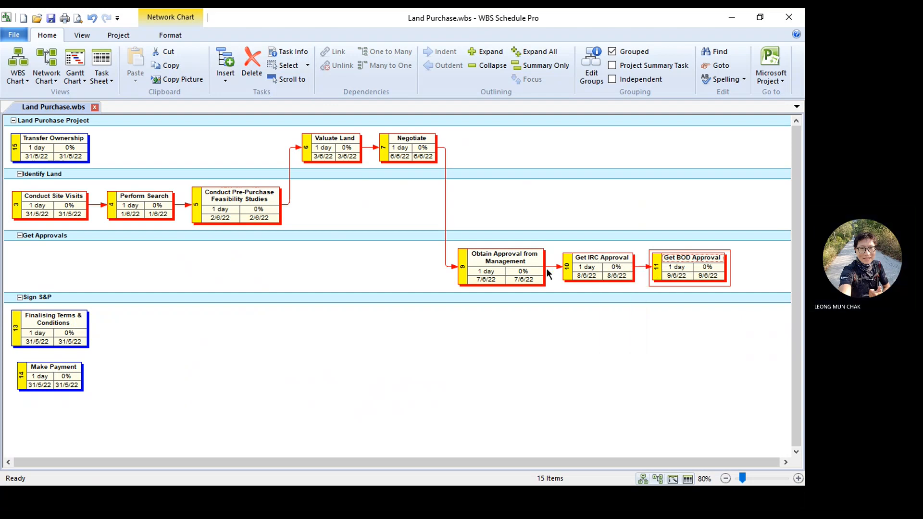
Unlink Obtain Approval from Management, Get IRC Approval and Get BOD Approval from one another.
left_click(520, 271)
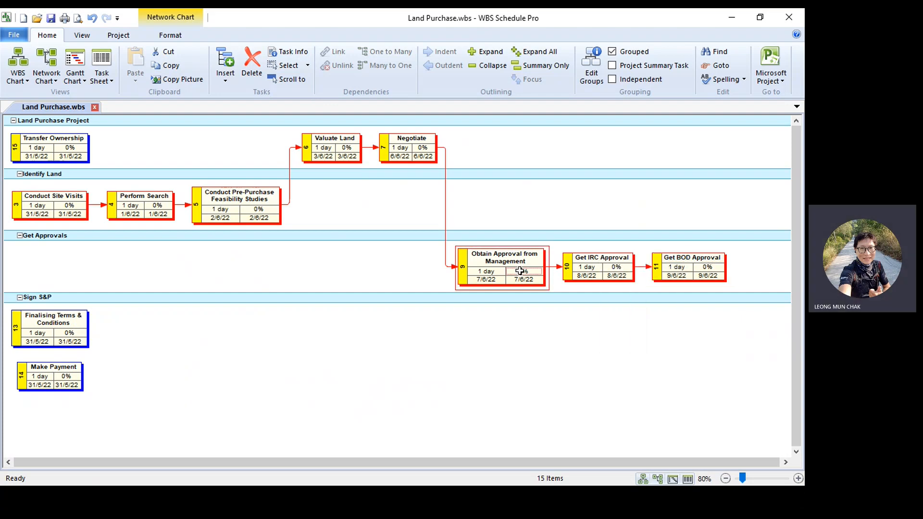
left_click(595, 275, "ctrl")
left_click(668, 266, "ctrl")
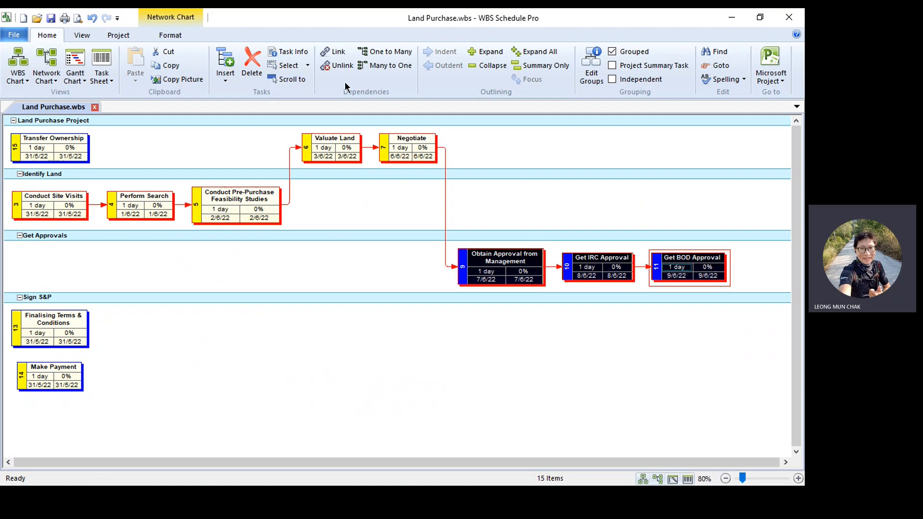
left_click(342, 65)
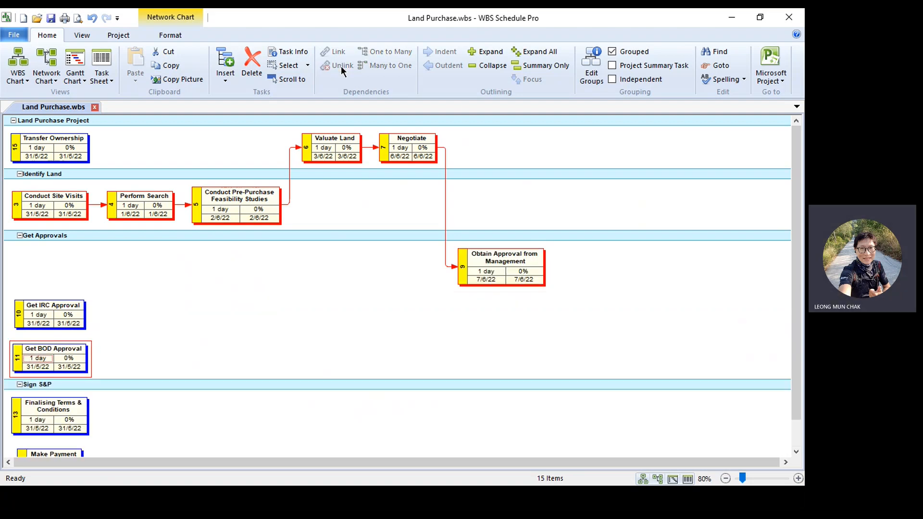
Link Negotiate to Get IRC Approval so it runs parallel to Obtain Approval from Management.
mouse_move(501, 272)
left_click(510, 275)
left_click_drag(510, 275, 468, 281)
left_click_drag(419, 147, 64, 315)
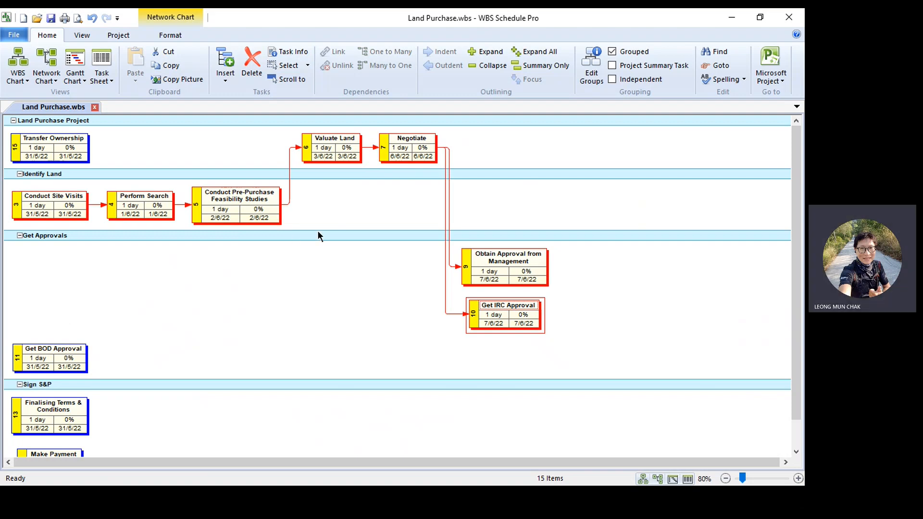
Link both Obtain Approval from Management and Get IRC Approval to Get BOD Approval.
mouse_move(503, 272)
left_click_drag(503, 272, 65, 353)
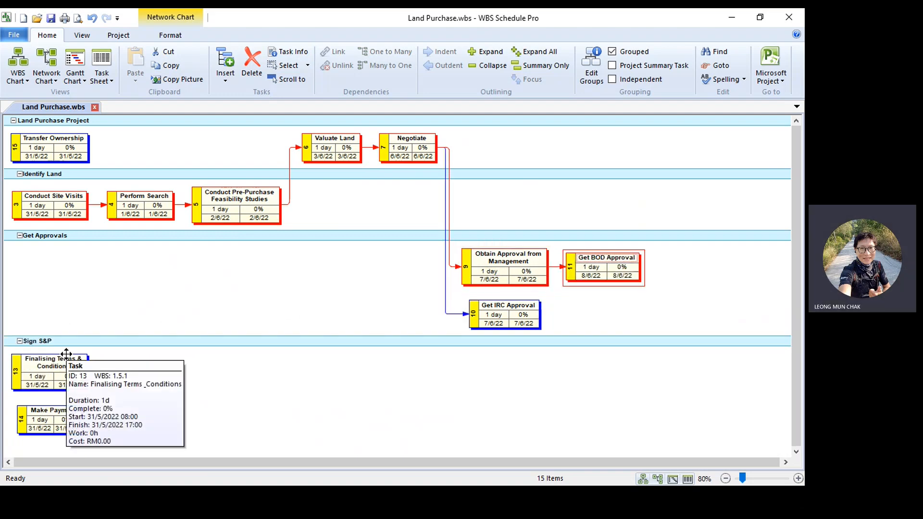
left_click(495, 315)
left_click_drag(495, 314, 588, 274)
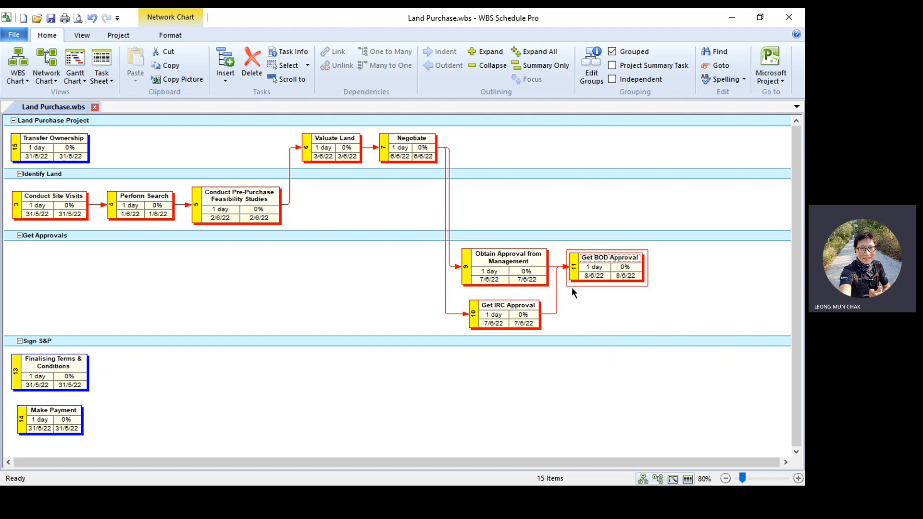
mouse_move(600, 264)
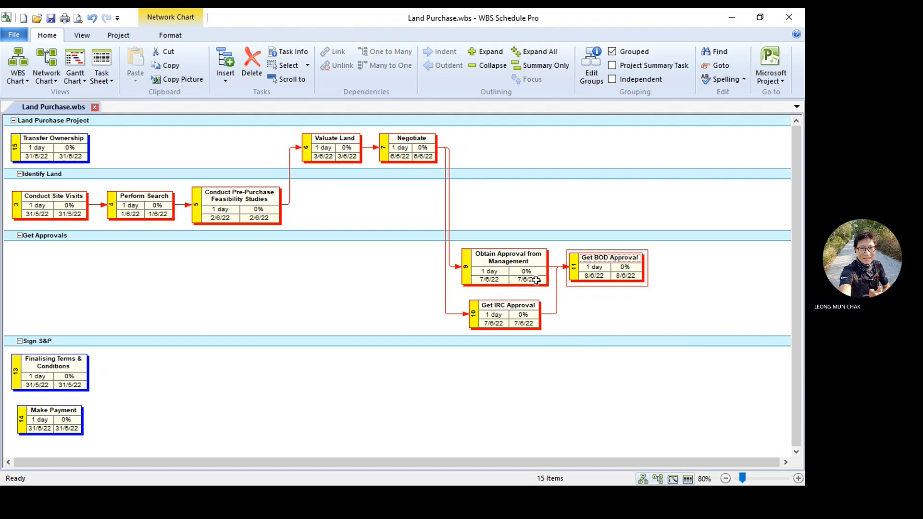
mouse_move(527, 312)
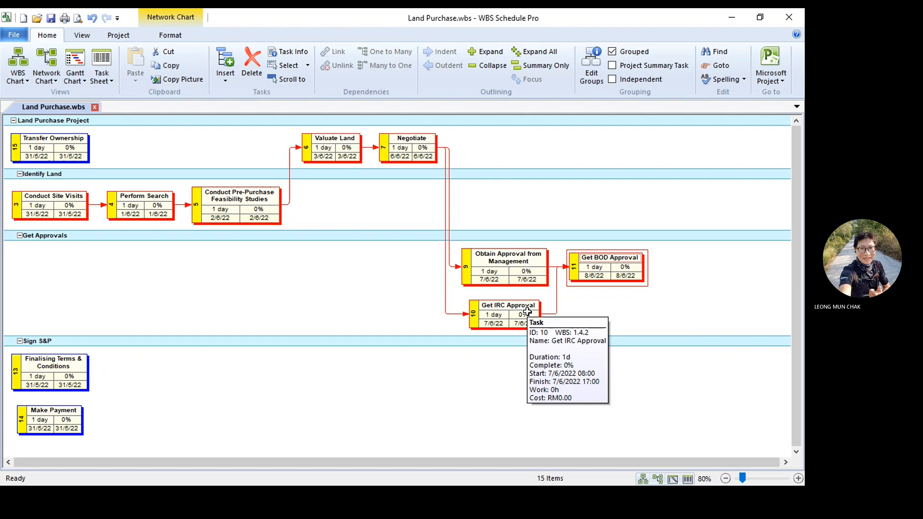
mouse_move(631, 272)
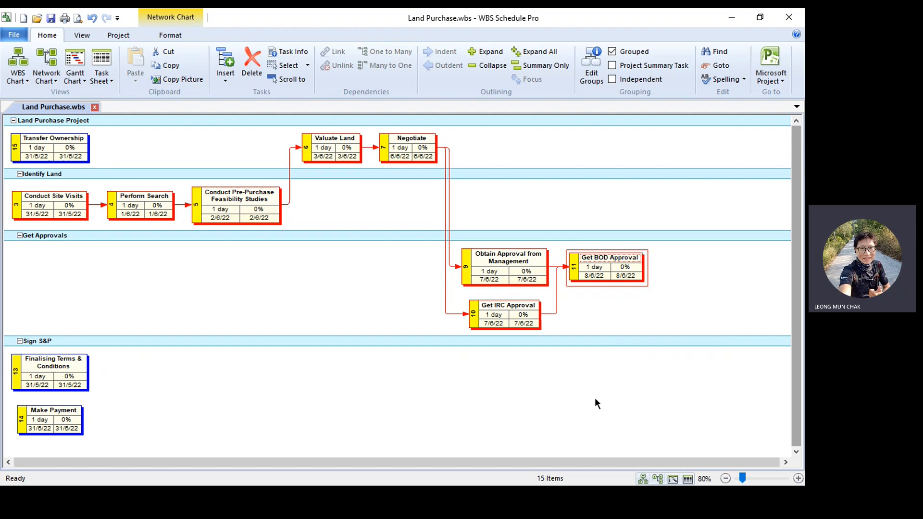
Link Get BOD Approval to Finalising Terms & Conditions, and Finalising Terms & Conditions to Make Payment in the Sign S&P group.
left_click(798, 478)
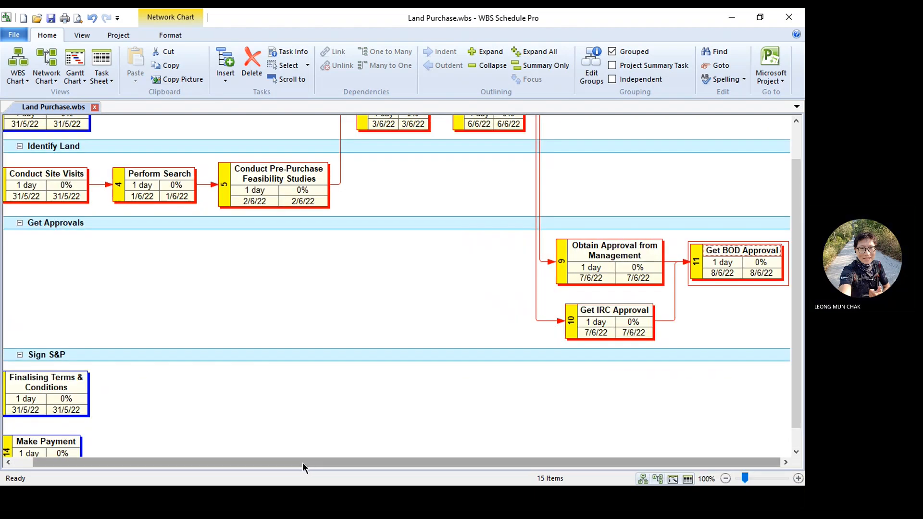
mouse_move(747, 259)
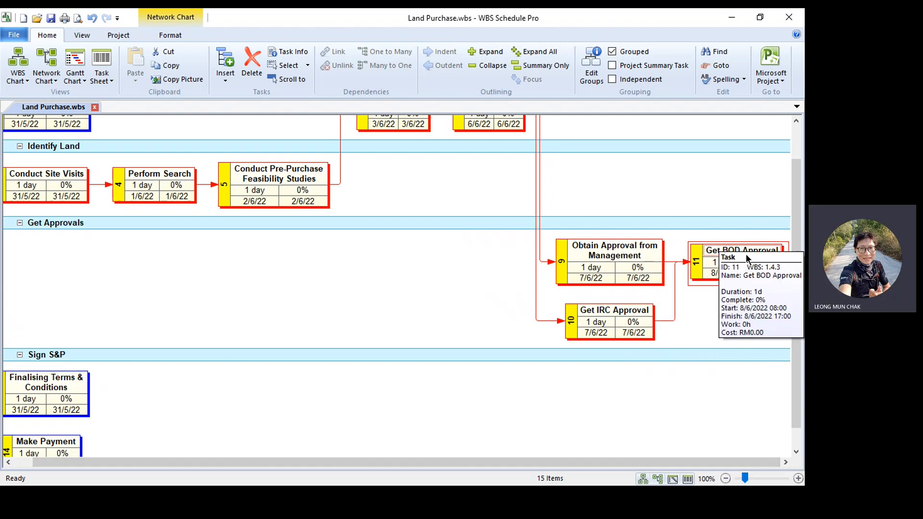
left_click_drag(715, 256, 38, 404)
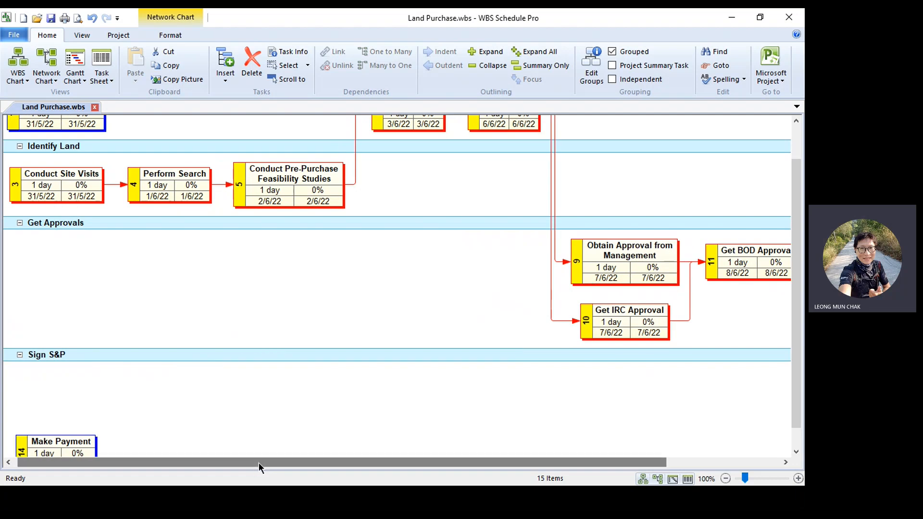
left_click_drag(259, 463, 516, 439)
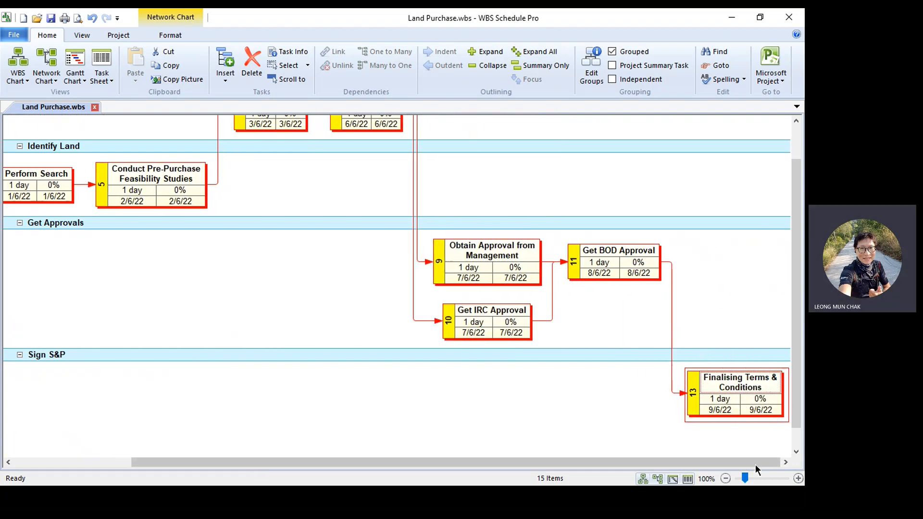
left_click(726, 480)
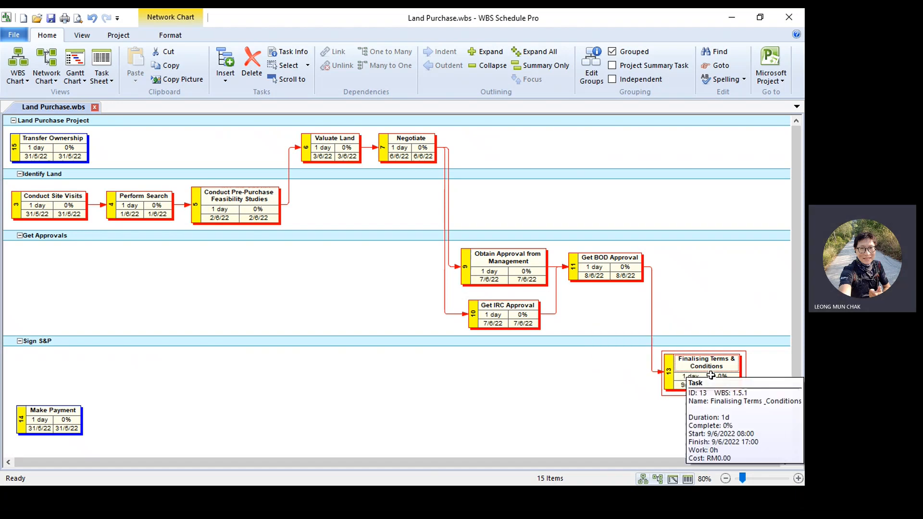
left_click_drag(712, 370, 68, 428)
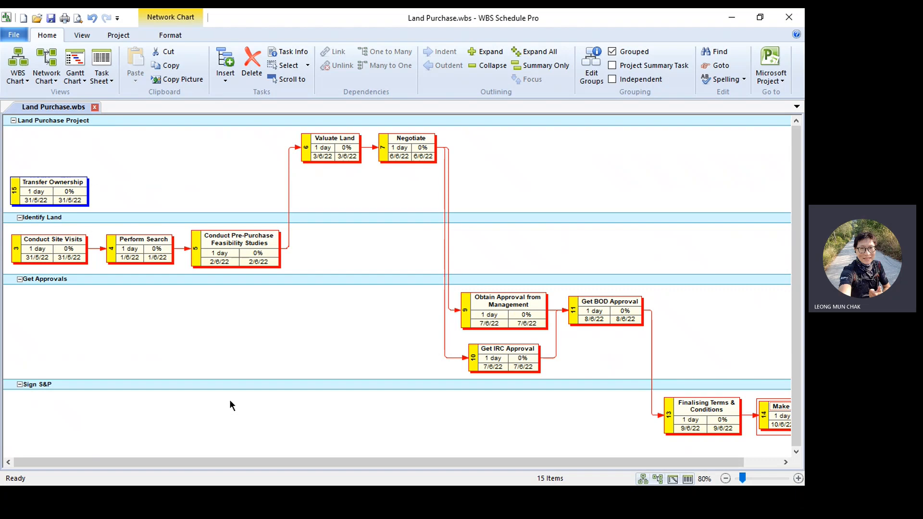
Link Make Payment to Transfer Ownership in the Land Purchase Project group and save the file.
left_click_drag(434, 460, 583, 448)
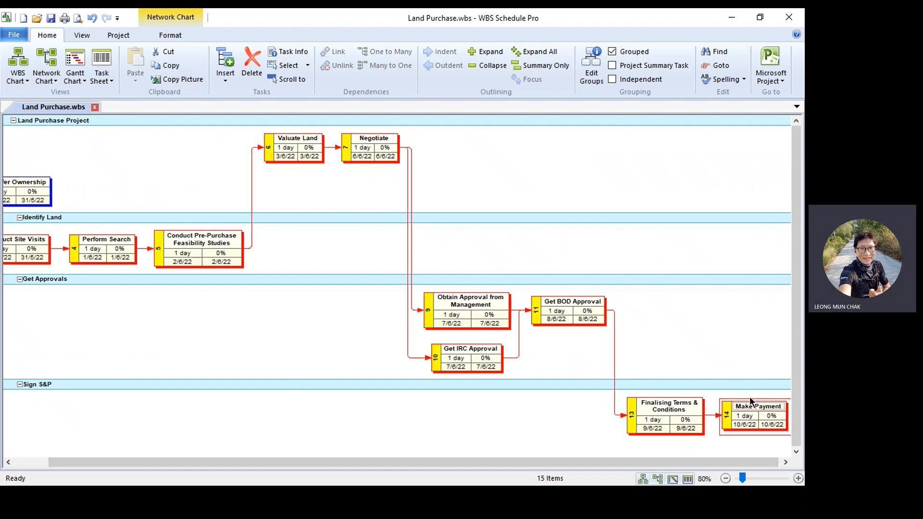
left_click_drag(741, 408, 25, 190)
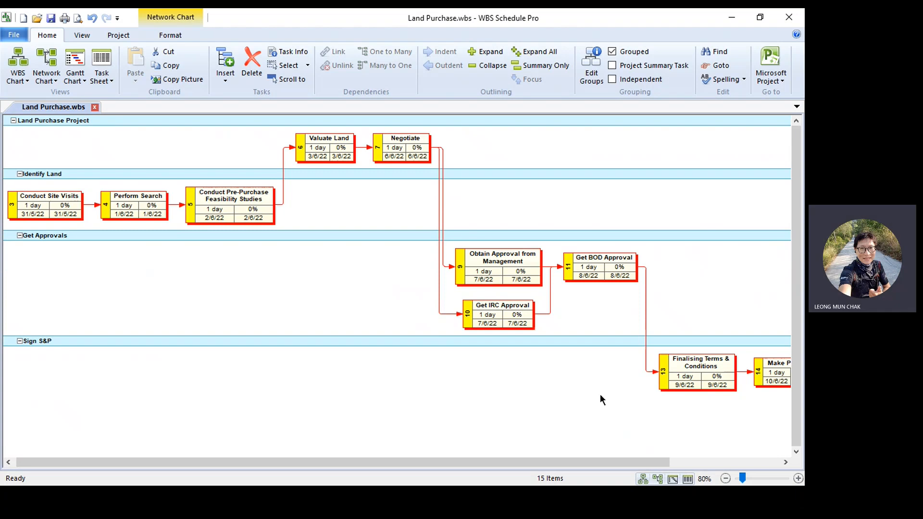
left_click_drag(668, 465, 779, 463)
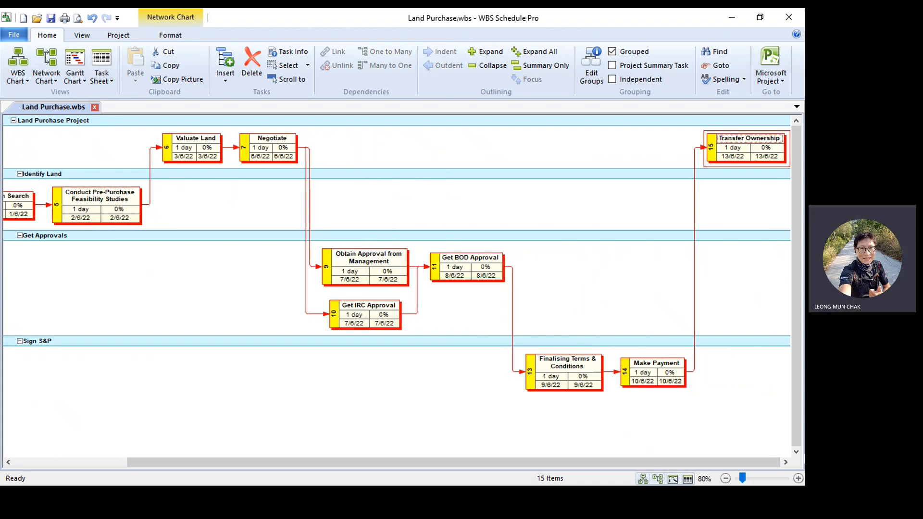
left_click_drag(715, 465, 543, 490)
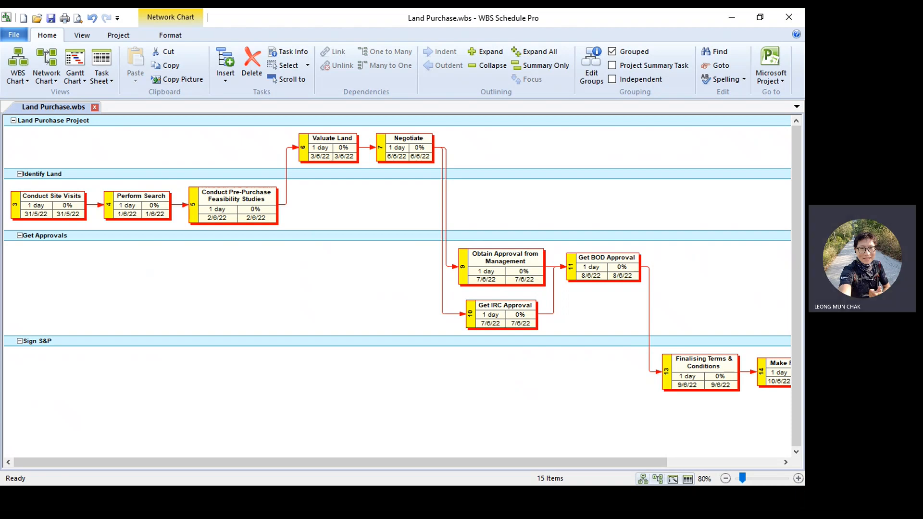
left_click(51, 18)
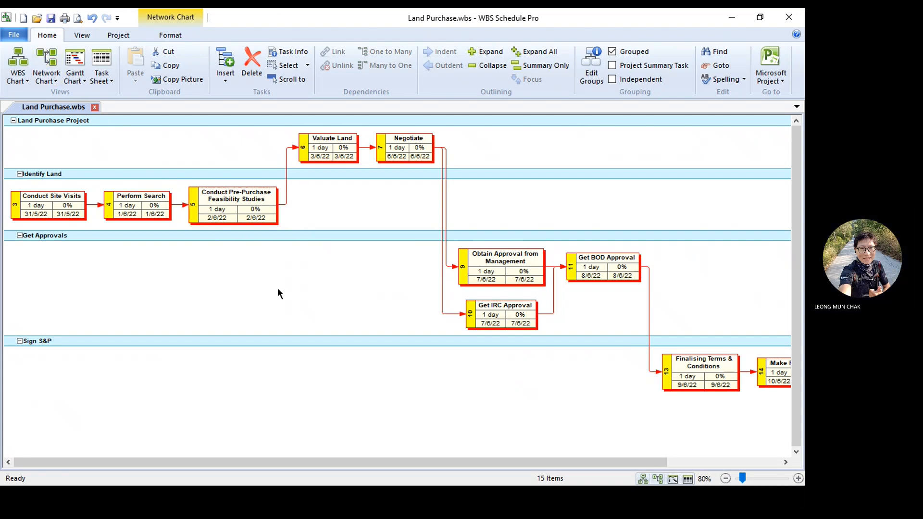
key("alt+Tab")
key("alt+Tab")
key("alt+Tab")
key("alt+Tab")
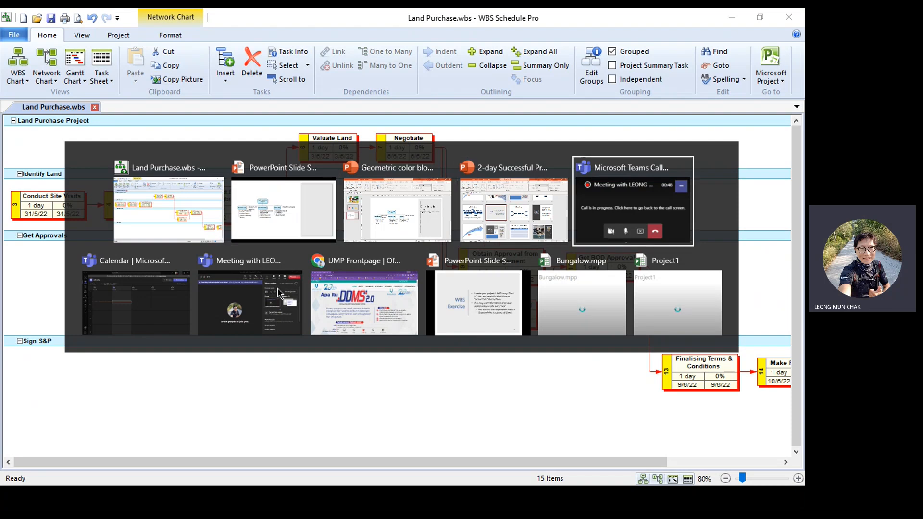
left_click(742, 463)
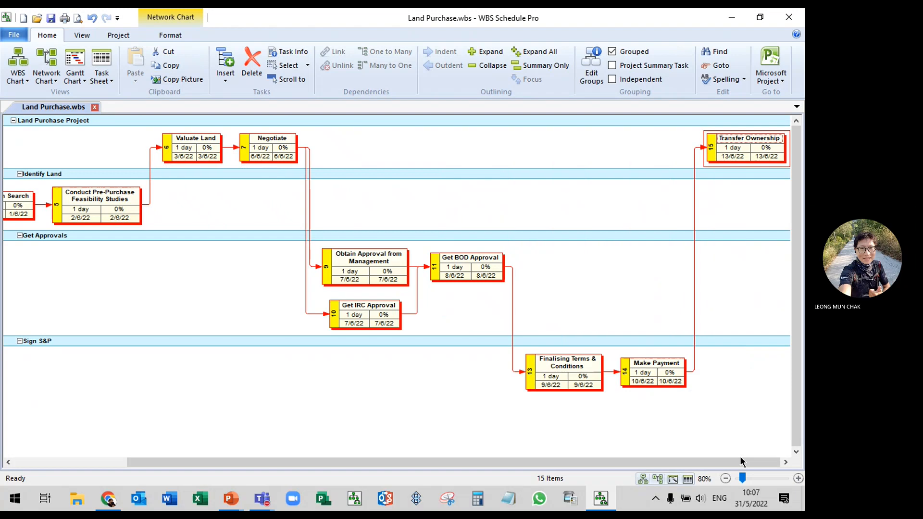